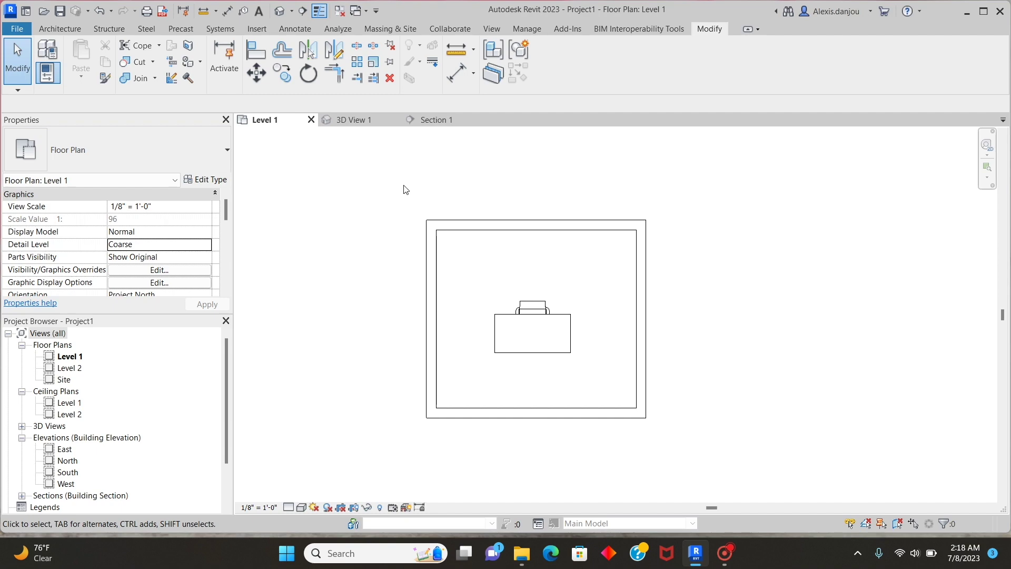
- Review the furnished room in 3D View 1, Section 1 and the Level 1 floor plan
{"action": "left_click", "coordinate": [357, 122]}
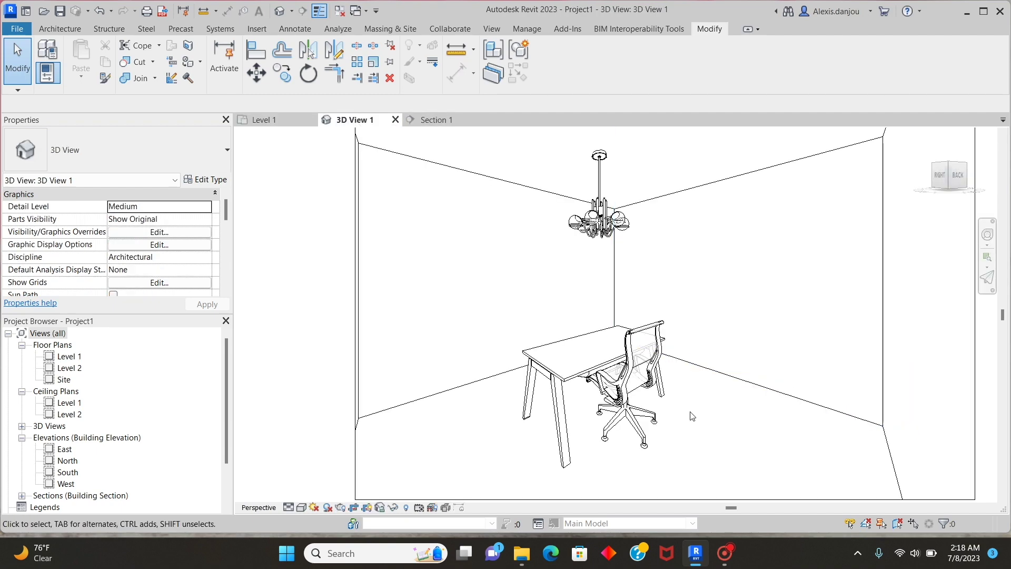
{"action": "left_click", "coordinate": [445, 120]}
{"action": "left_click", "coordinate": [377, 124]}
{"action": "left_click", "coordinate": [279, 121]}
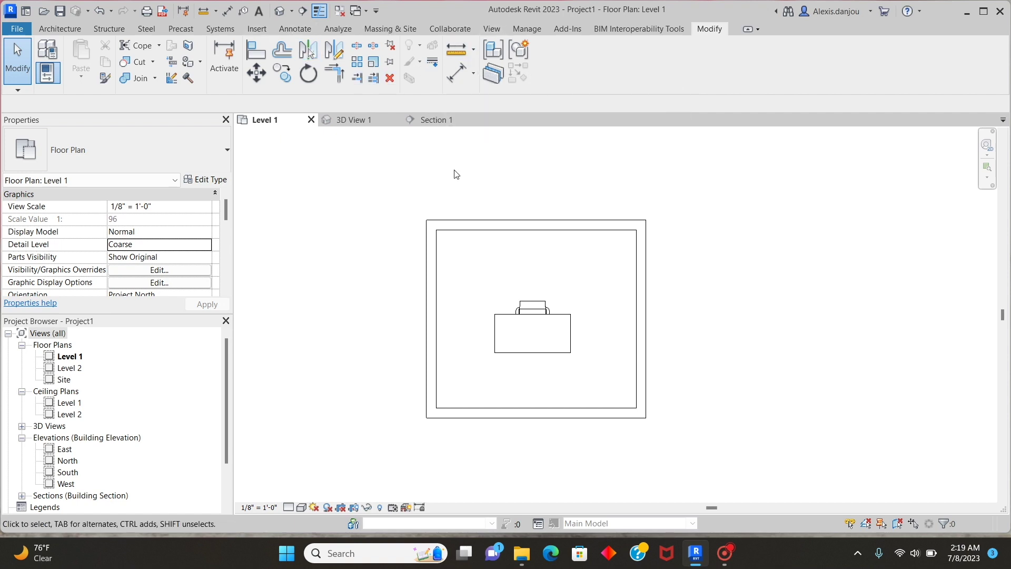
- Load the Studio Light family without the electrical connector symbol from the Lighting category of the Autodesk family library
{"action": "left_click", "coordinate": [256, 29]}
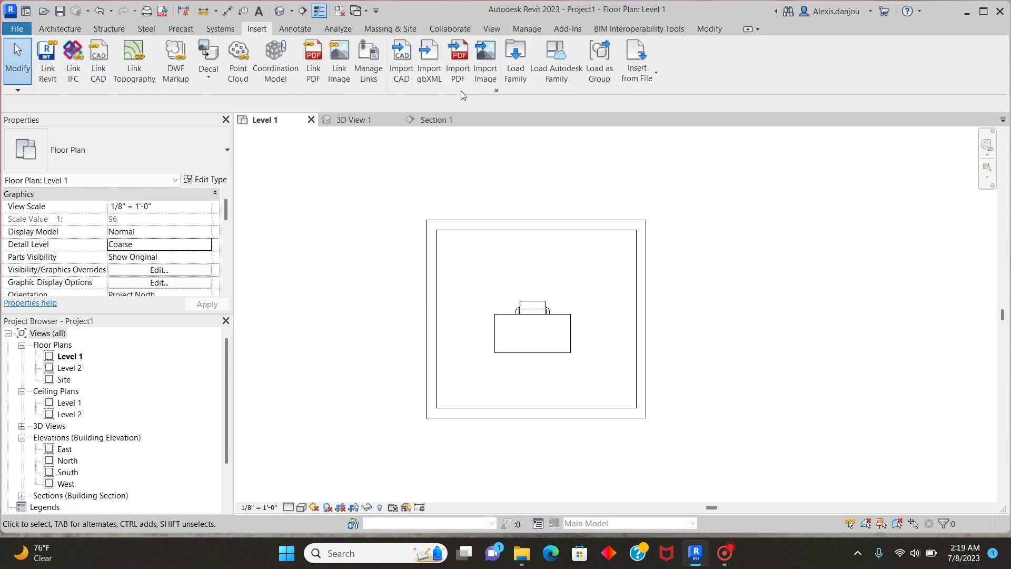
{"action": "left_click", "coordinate": [555, 81]}
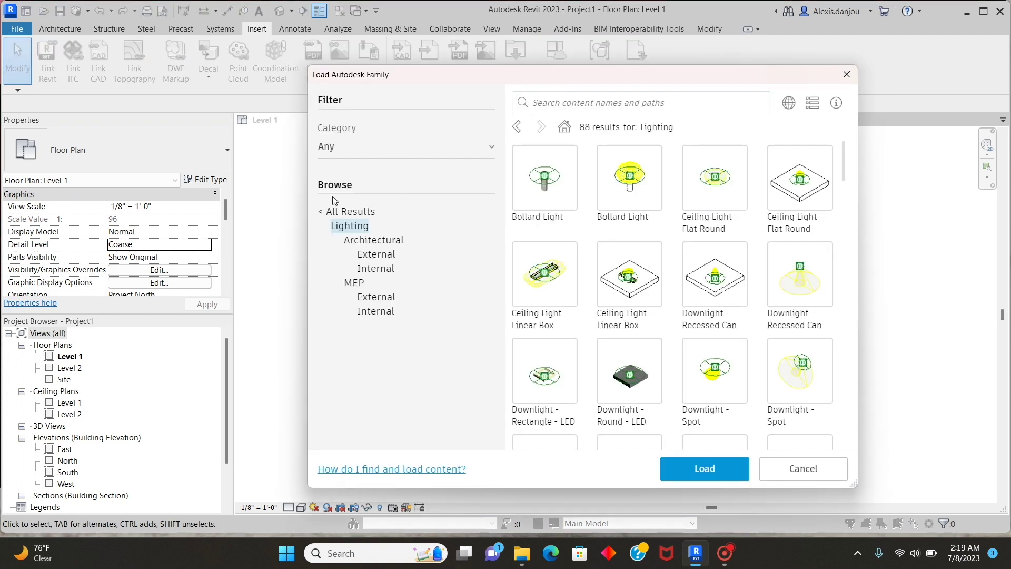
{"action": "left_click", "coordinate": [333, 212]}
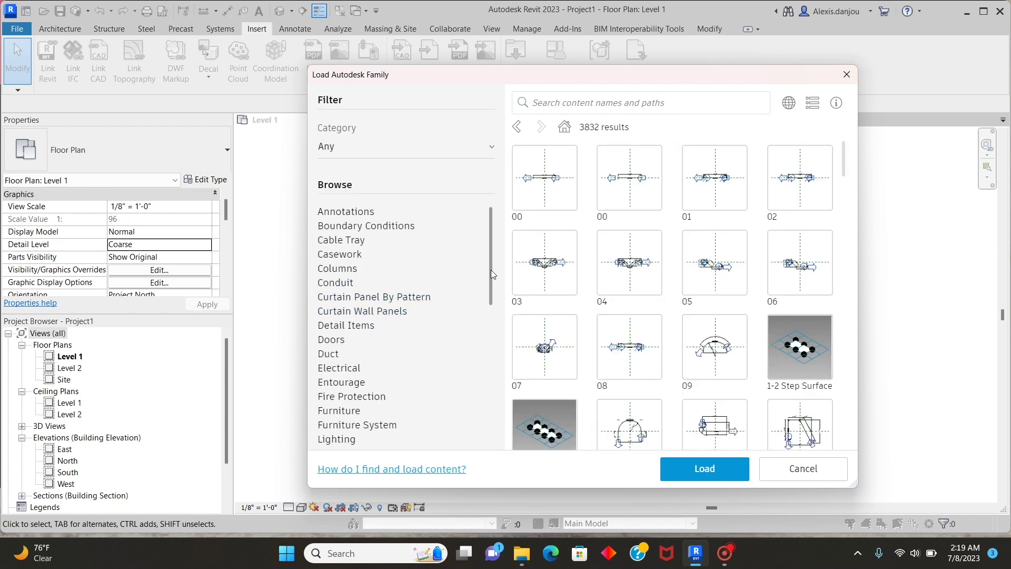
{"action": "scroll", "coordinate": [491, 270], "scroll_direction": "down", "scroll_amount": 1}
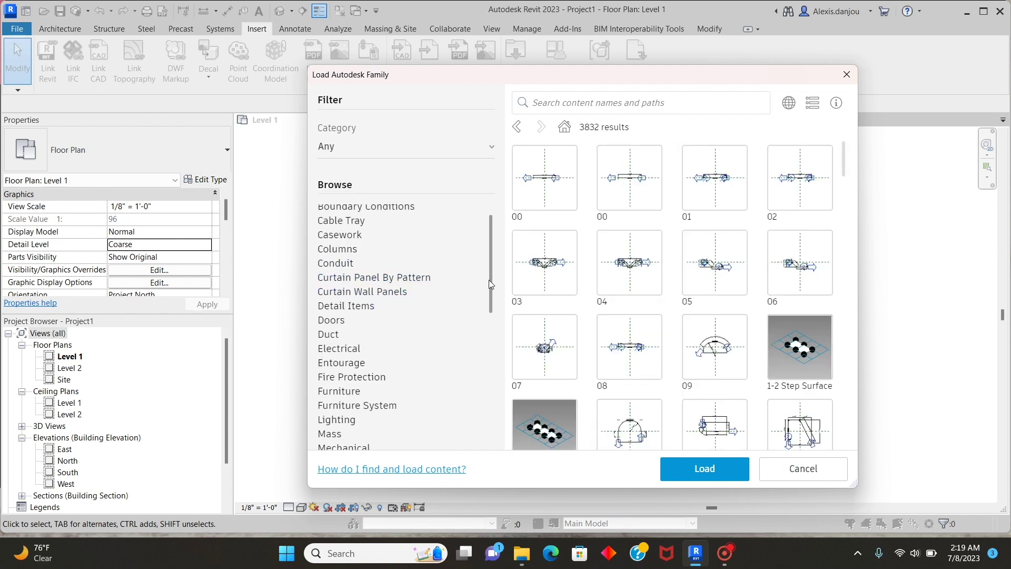
{"action": "left_click", "coordinate": [347, 416]}
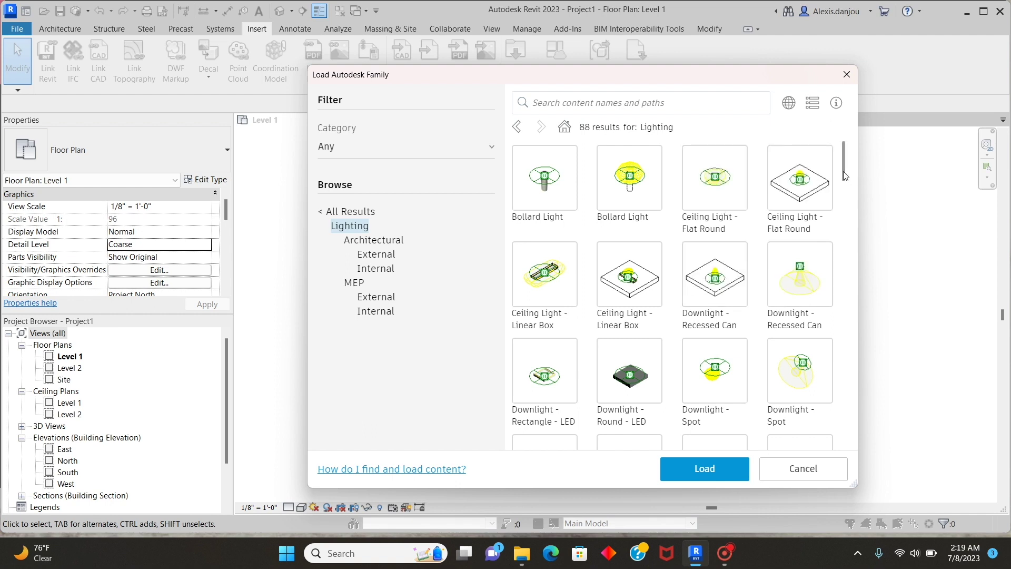
{"action": "left_click_drag", "start_coordinate": [843, 170], "coordinate": [848, 389]}
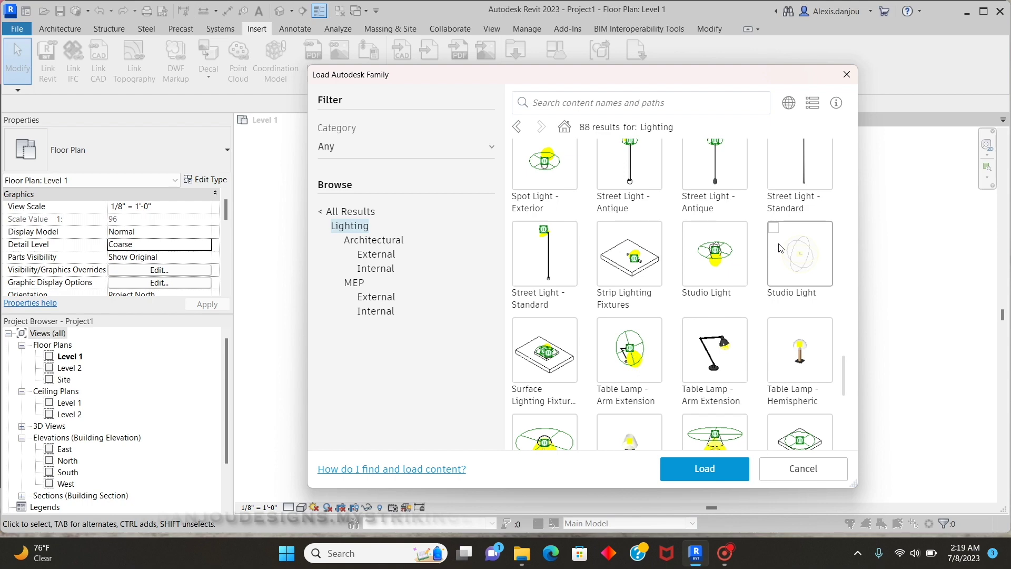
{"action": "left_click", "coordinate": [773, 228]}
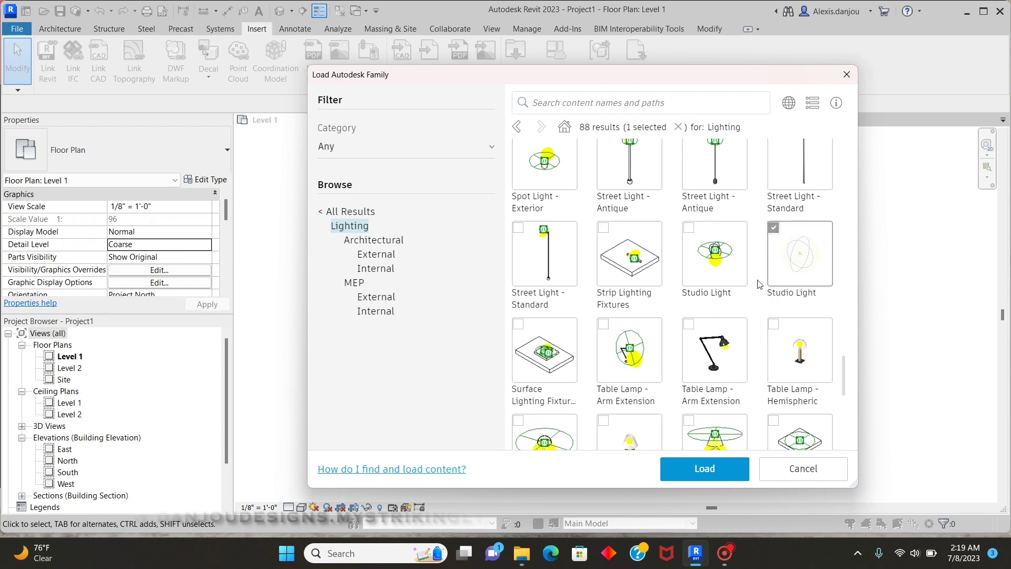
{"action": "left_click", "coordinate": [728, 463]}
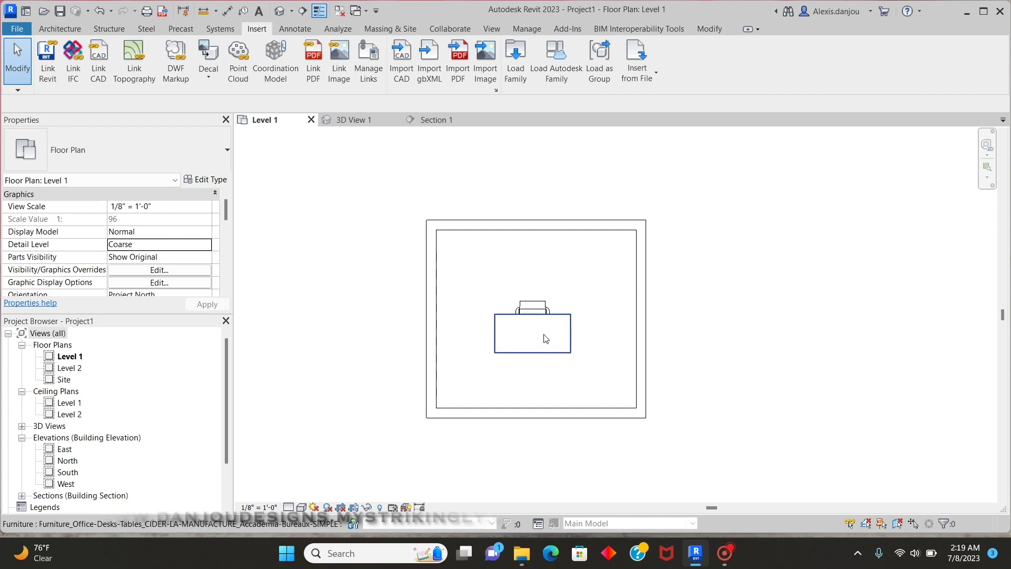
- Open the Level 1 reflected ceiling plan and compare it with the Level 1 floor plan
{"action": "scroll", "coordinate": [544, 344], "scroll_direction": "up", "scroll_amount": 2}
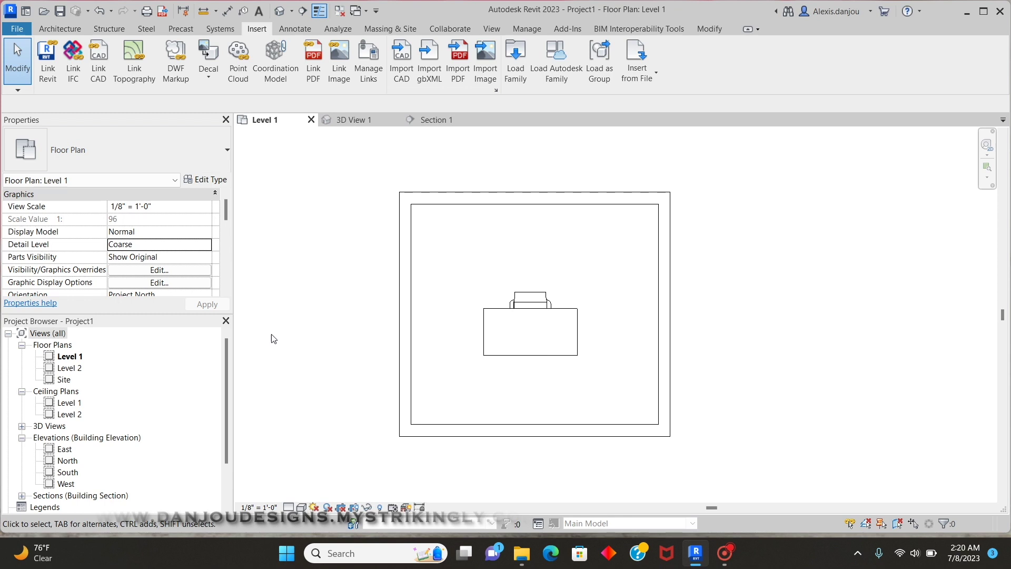
{"action": "double_click", "coordinate": [78, 404]}
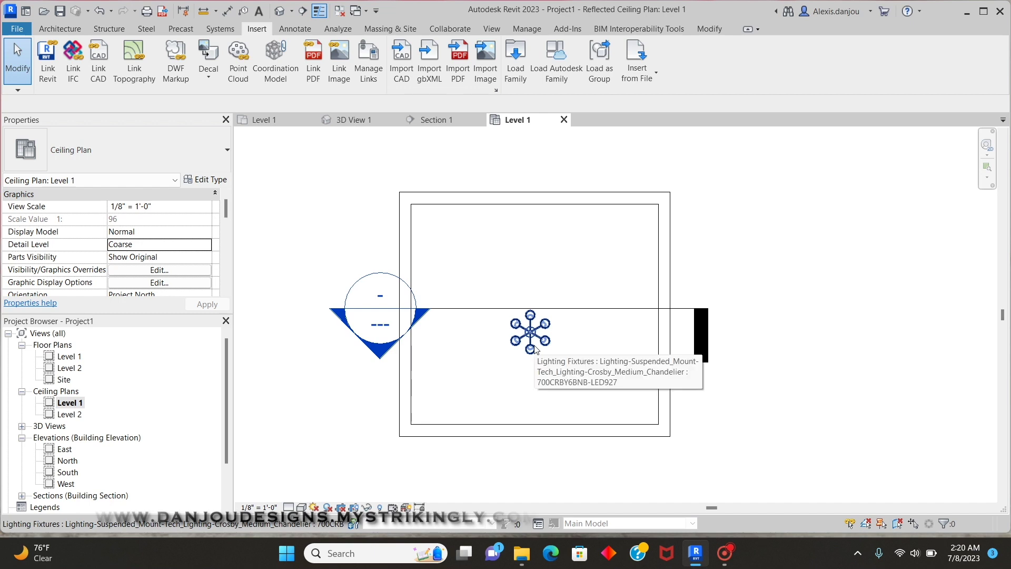
{"action": "left_click", "coordinate": [293, 120]}
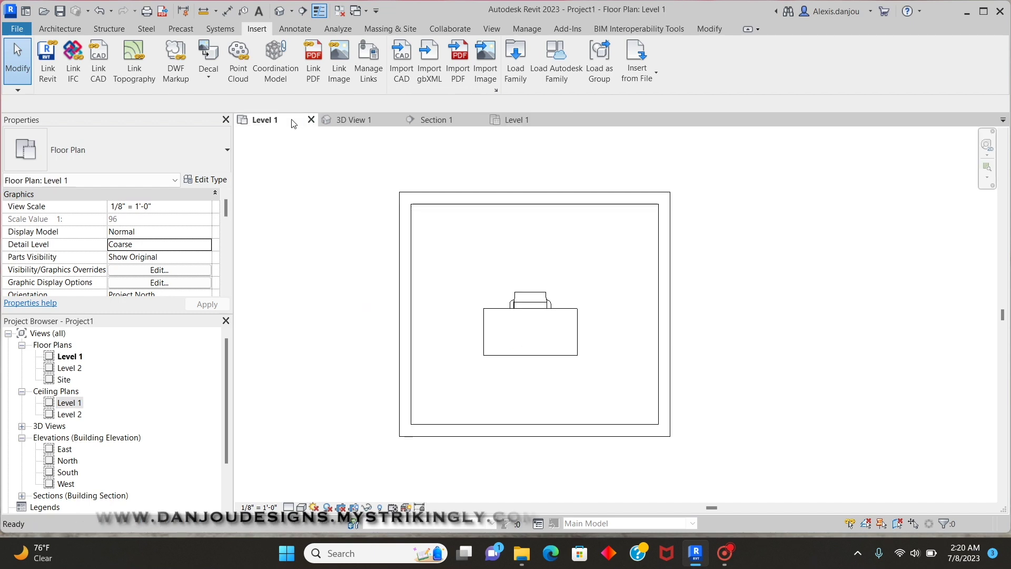
{"action": "left_click", "coordinate": [536, 123]}
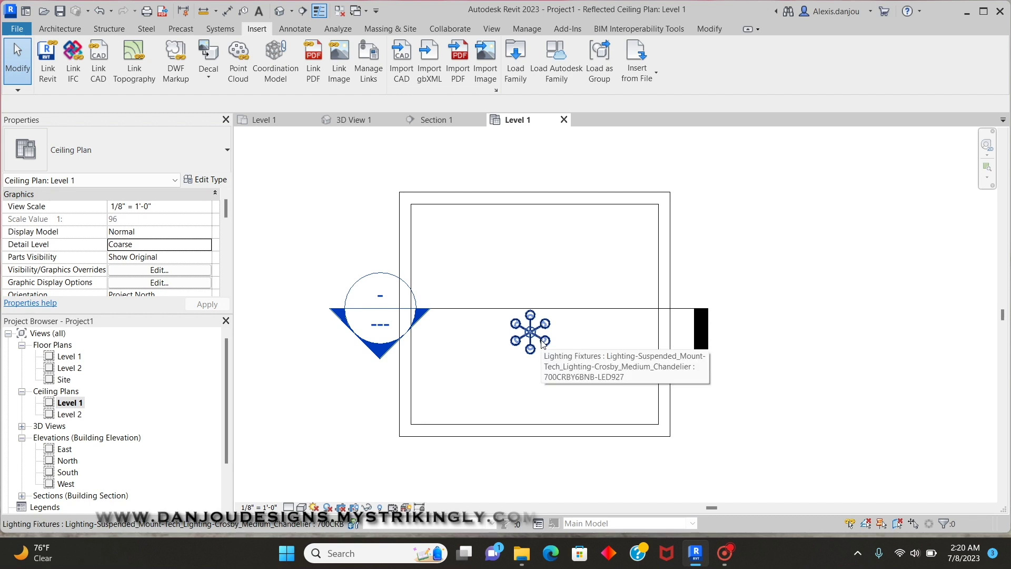
{"action": "scroll", "coordinate": [542, 344], "scroll_direction": "up", "scroll_amount": 4}
{"action": "scroll", "coordinate": [529, 332], "scroll_direction": "down", "scroll_amount": 3}
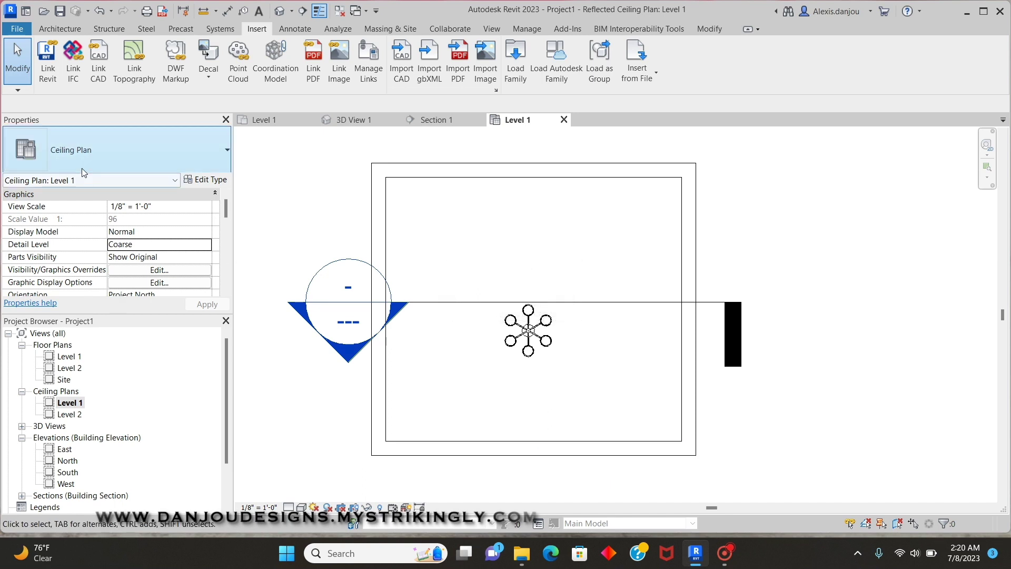
- Place one Studio Light 120V component on the centre midpoint of the chandelier in the ceiling plan
{"action": "left_click", "coordinate": [75, 30]}
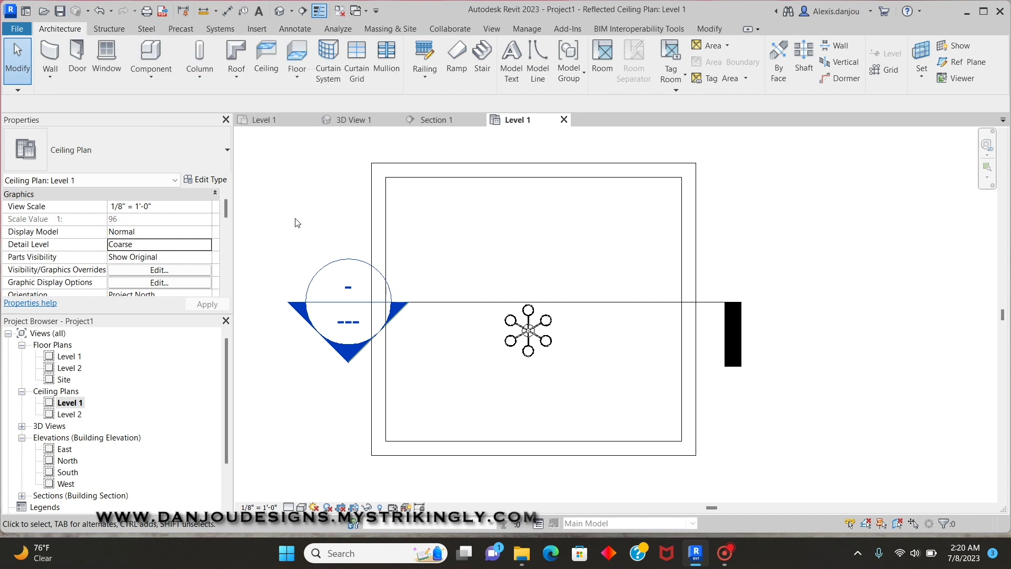
{"action": "key", "text": "c"}
{"action": "key", "text": "m"}
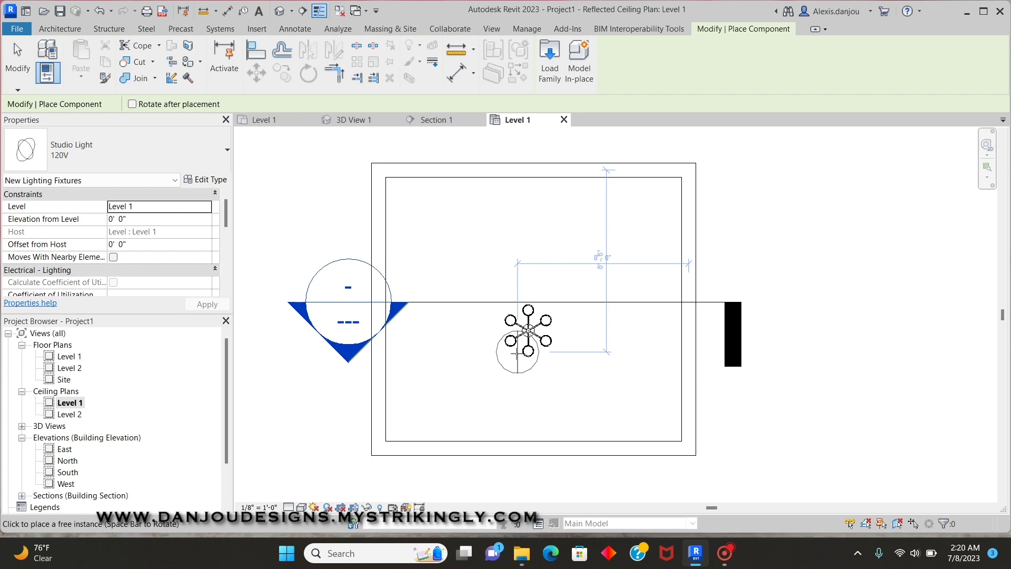
{"action": "scroll", "coordinate": [525, 331], "scroll_direction": "up", "scroll_amount": 3}
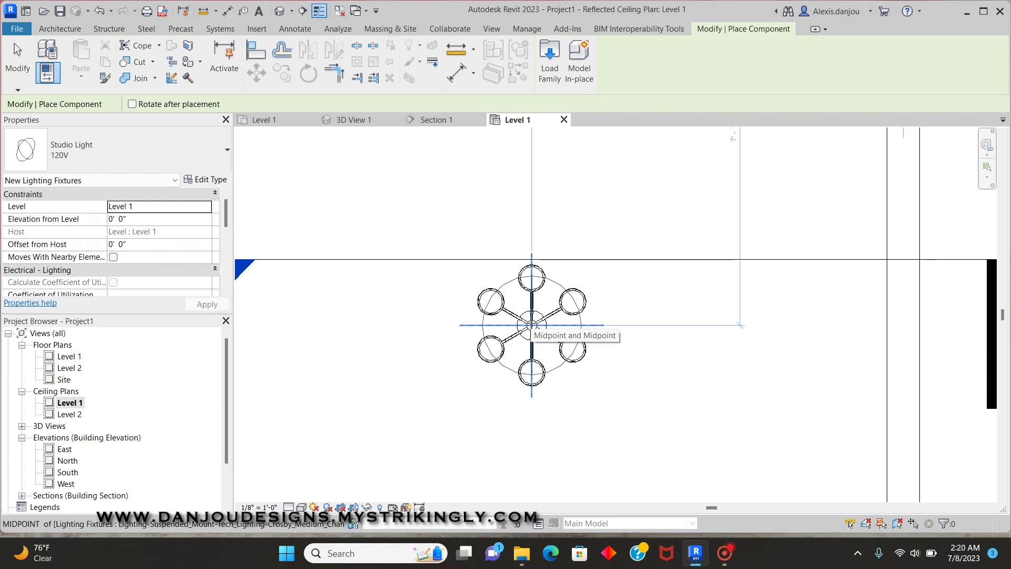
{"action": "left_click", "coordinate": [530, 326]}
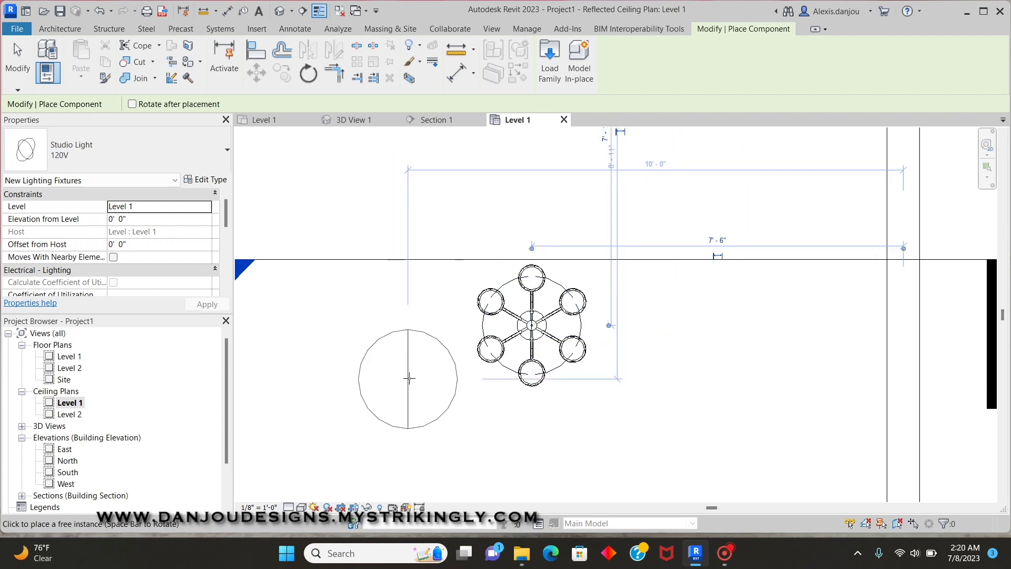
{"action": "key", "text": "Escape"}
{"action": "key", "text": "Escape"}
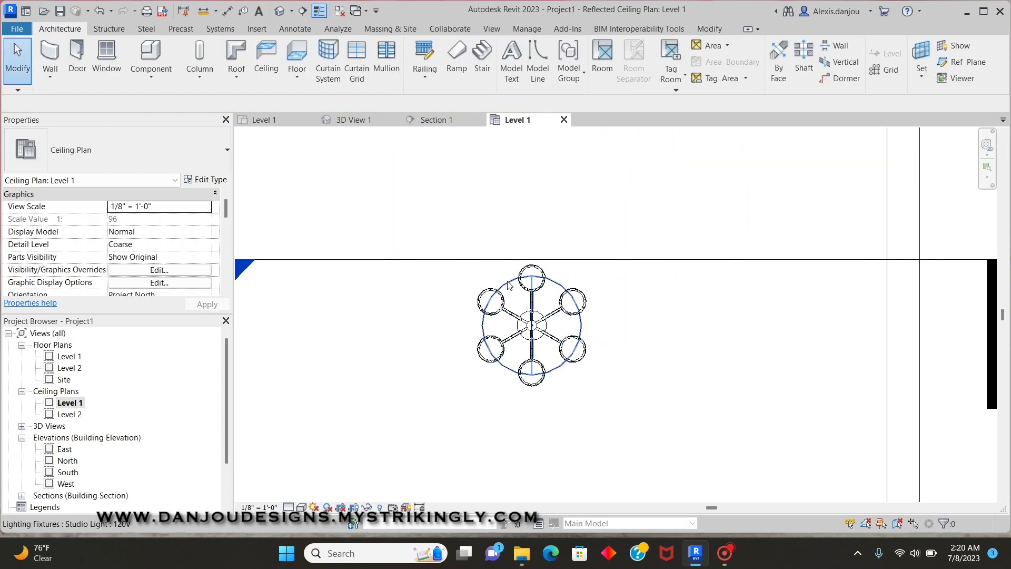
- Inspect the Studio Light's photometric type properties and its available Color Filter colours, keeping White
{"action": "left_click", "coordinate": [510, 285]}
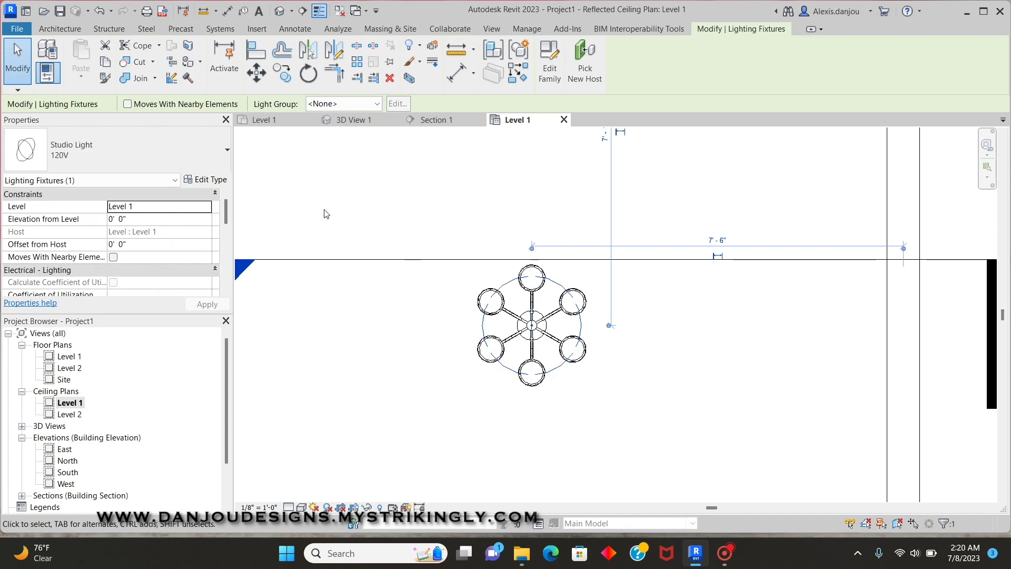
{"action": "left_click", "coordinate": [206, 180]}
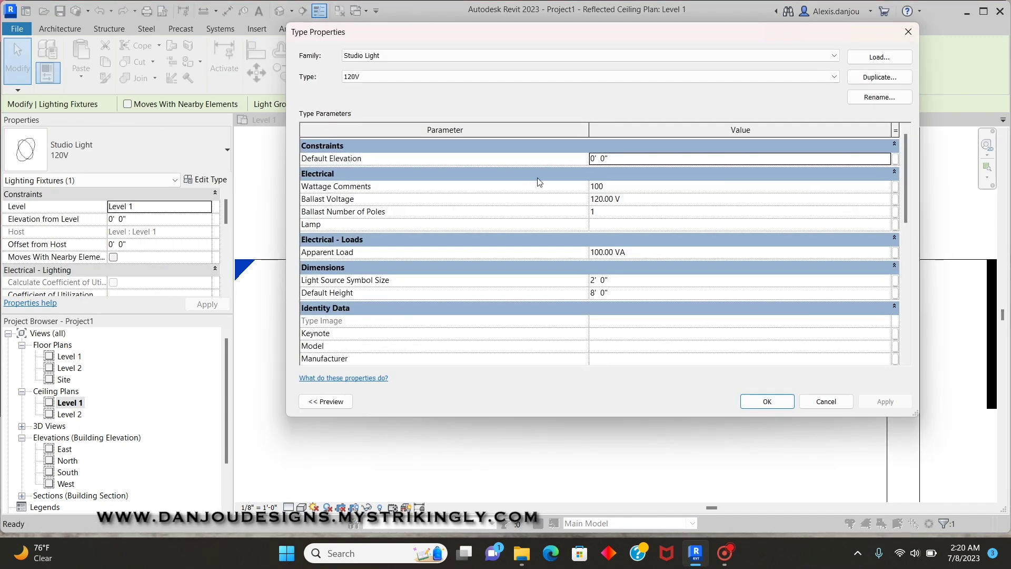
{"action": "scroll", "coordinate": [556, 226], "scroll_direction": "down", "scroll_amount": 5}
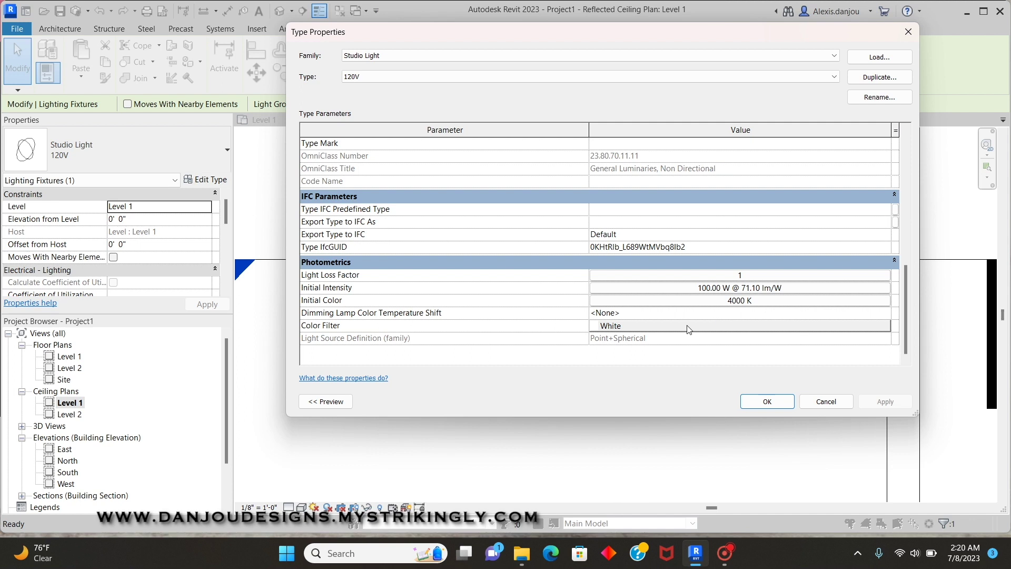
{"action": "left_click", "coordinate": [613, 326]}
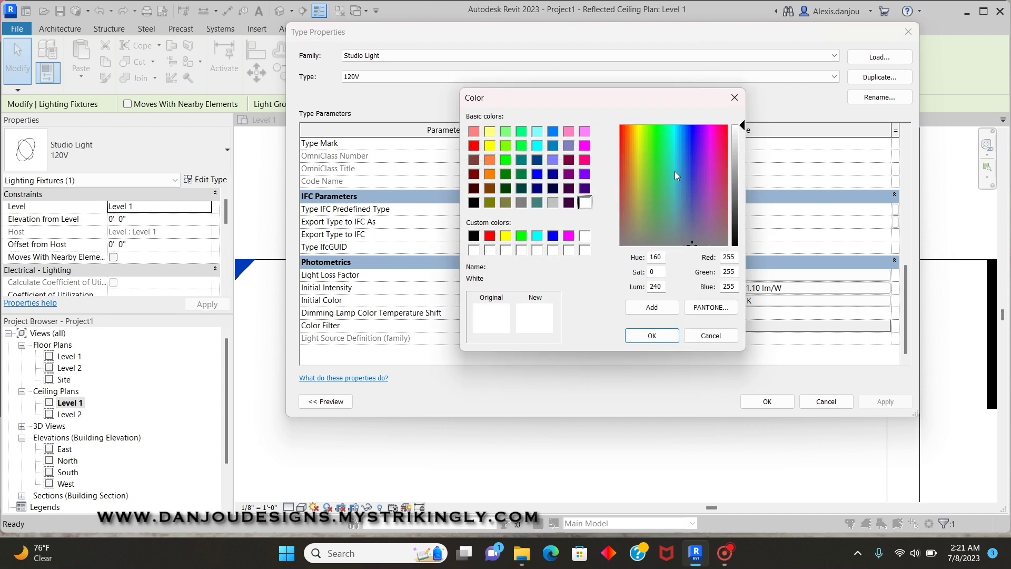
{"action": "left_click", "coordinate": [734, 98]}
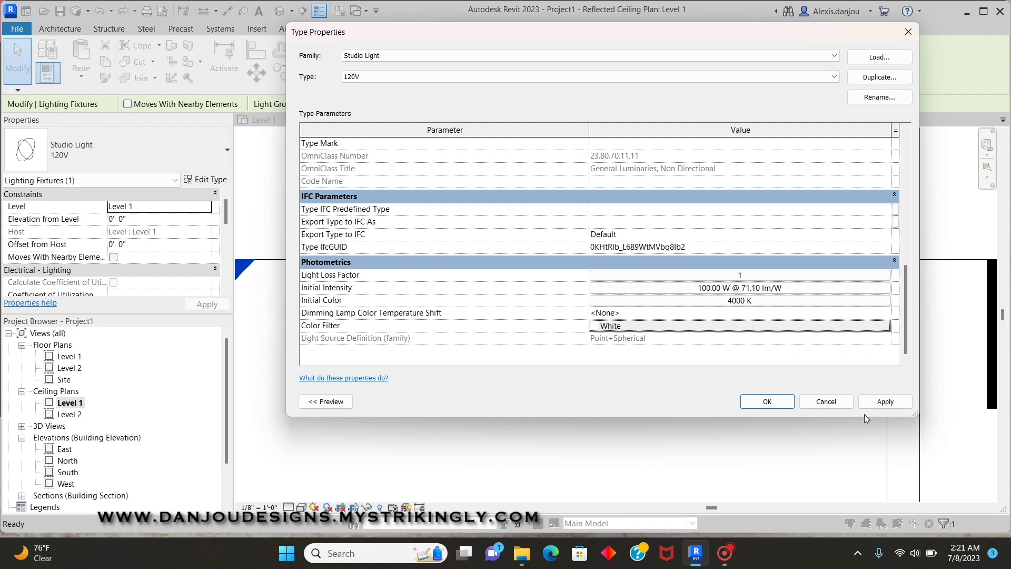
{"action": "left_click", "coordinate": [768, 402]}
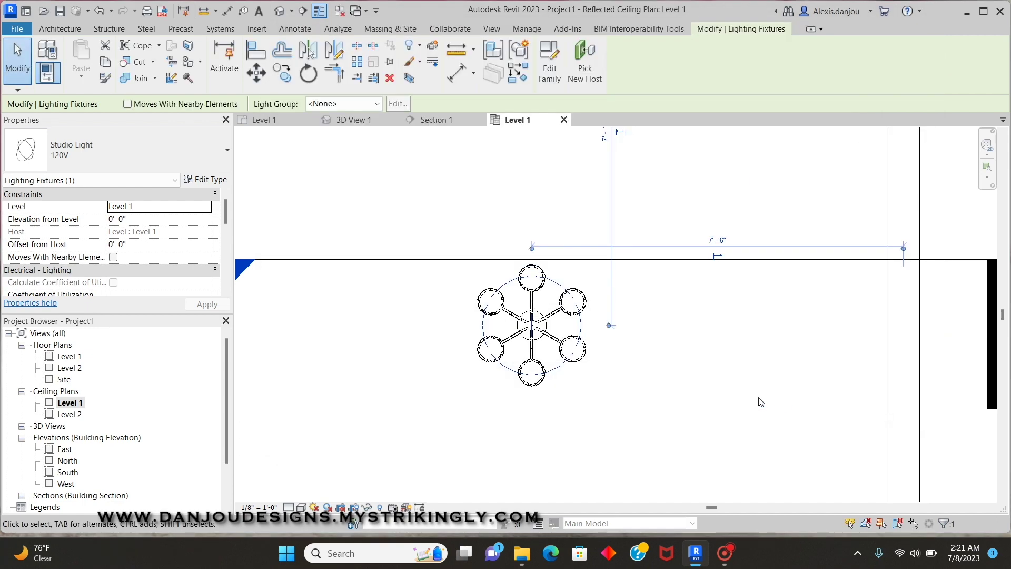
{"action": "left_click", "coordinate": [652, 370]}
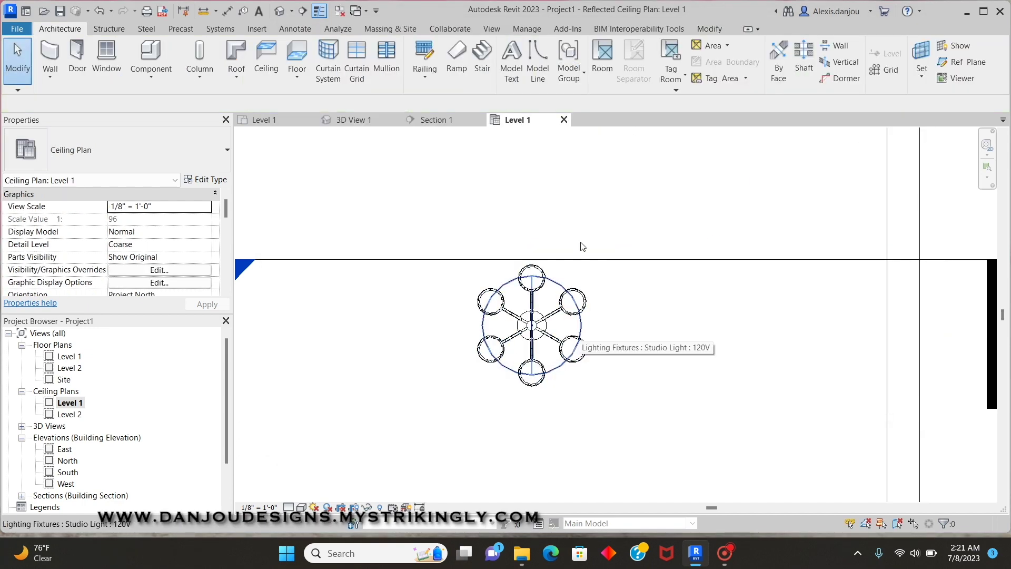
- In Section 1, nudge the Studio Light vertically to an elevation of -1' 6" from Level 1, just below the chandelier arms
{"action": "left_click", "coordinate": [453, 122]}
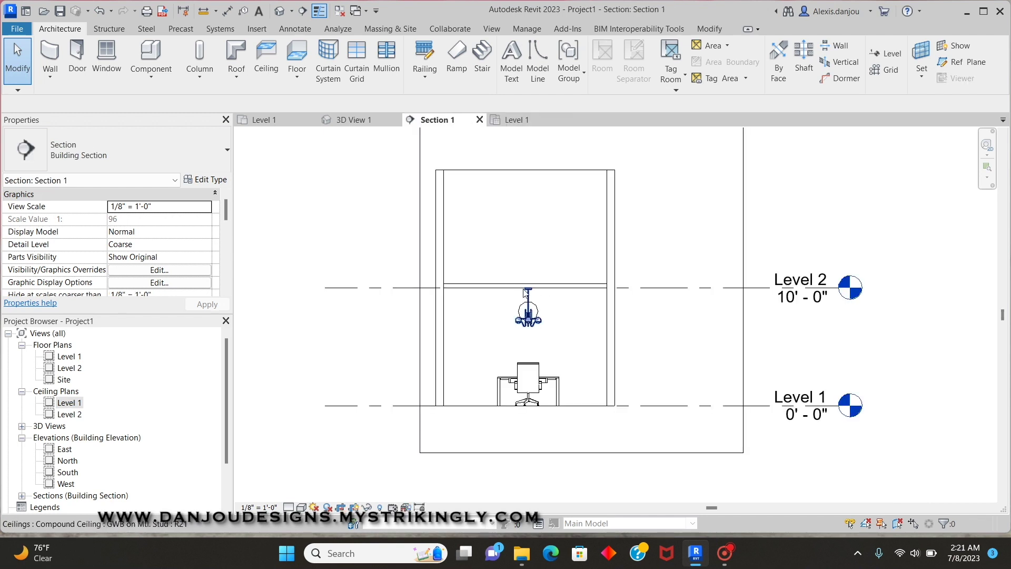
{"action": "scroll", "coordinate": [537, 319], "scroll_direction": "up", "scroll_amount": 5}
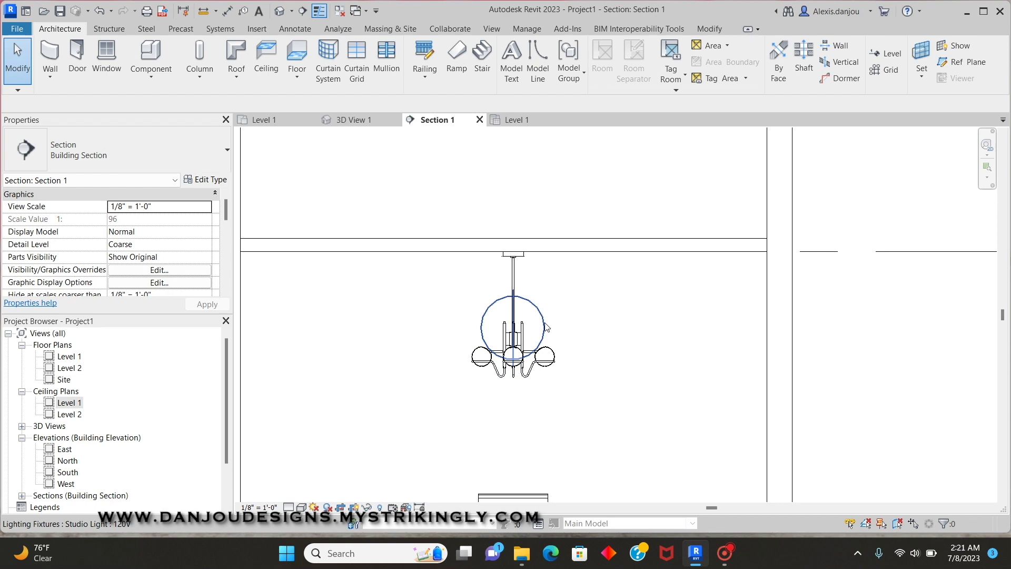
{"action": "left_click", "coordinate": [547, 327]}
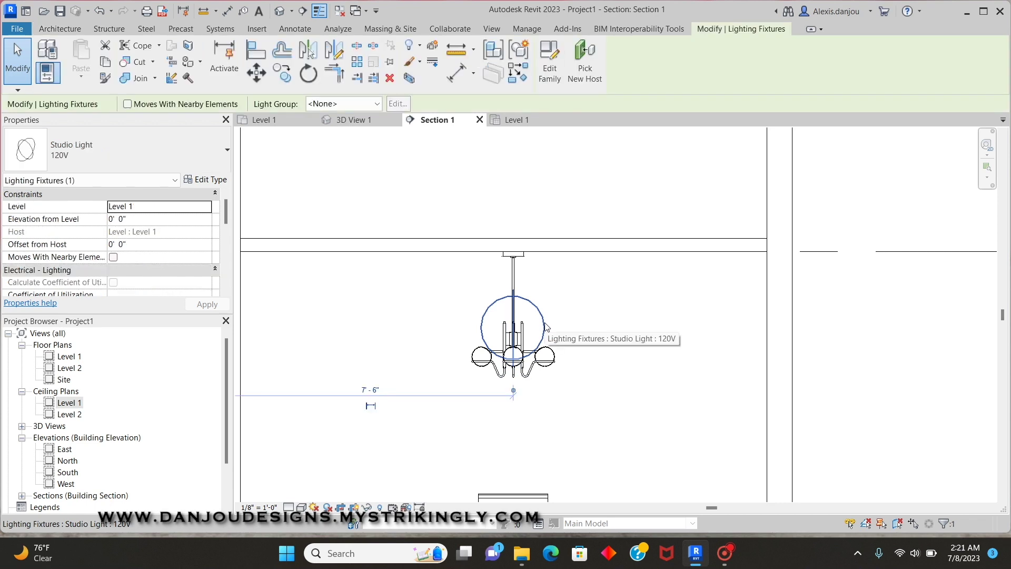
{"action": "key", "text": "Down"}
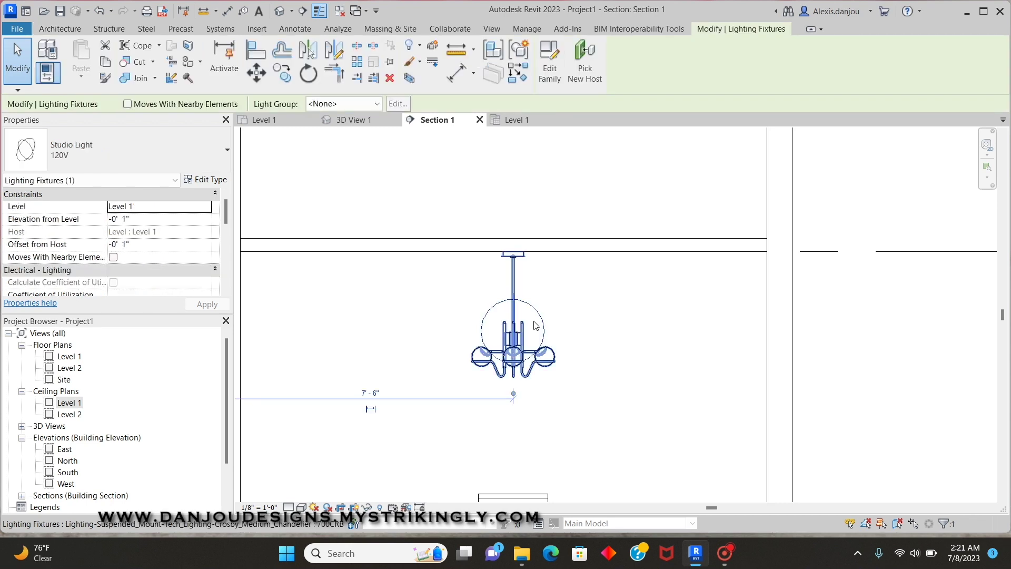
{"action": "key", "text": "Down"}
{"action": "key", "text": "Down"}
{"action": "key", "text": "Down"}
{"action": "key", "text": "Down"}
{"action": "key", "text": "Down"}
{"action": "key", "text": "Down"}
{"action": "key", "text": "Down"}
{"action": "key", "text": "Down"}
{"action": "key", "text": "Down"}
{"action": "key", "text": "Down"}
{"action": "key", "text": "Down"}
{"action": "key", "text": "Down"}
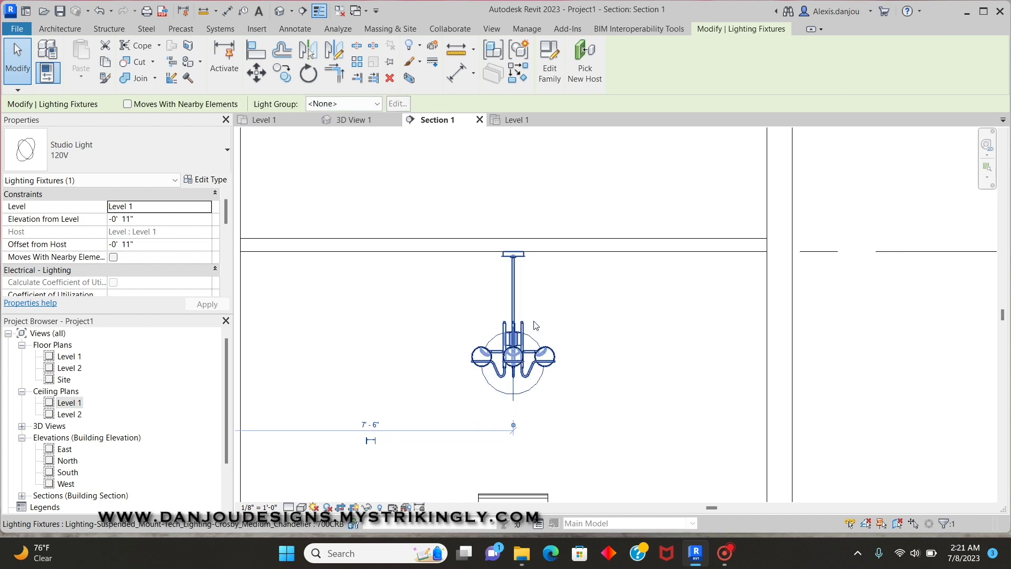
{"action": "key", "text": "Down"}
{"action": "key", "text": "Down"}
{"action": "key", "text": "Down"}
{"action": "key", "text": "Down"}
{"action": "key", "text": "Down"}
{"action": "key", "text": "Down"}
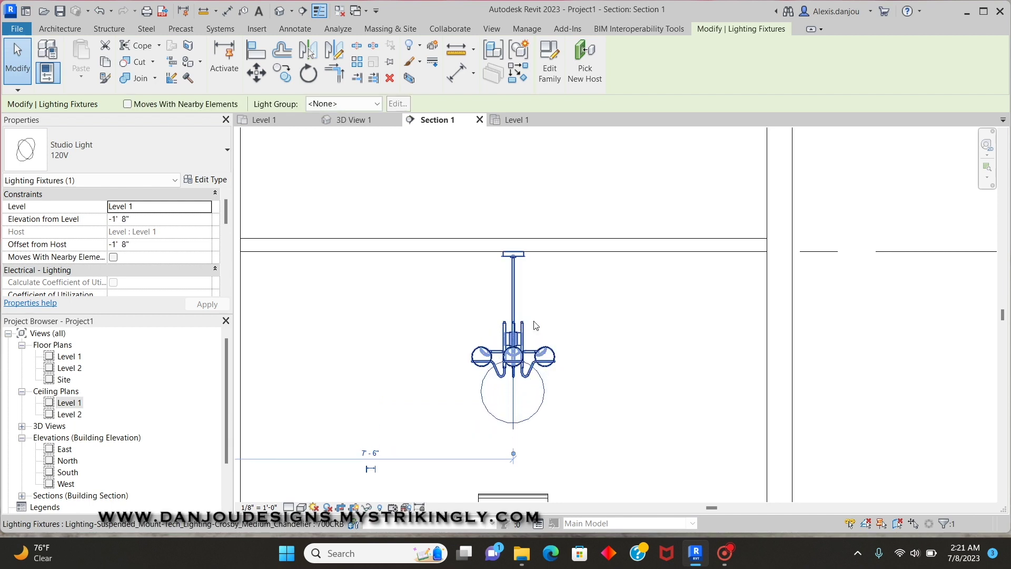
{"action": "scroll", "coordinate": [560, 295], "scroll_direction": "down", "scroll_amount": 1}
{"action": "scroll", "coordinate": [560, 295], "scroll_direction": "down", "scroll_amount": 2}
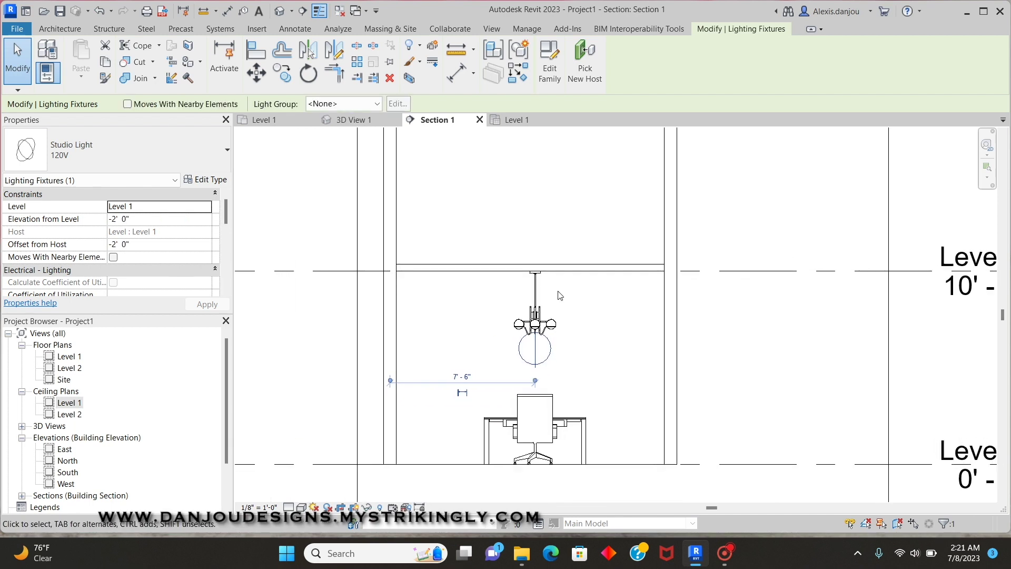
{"action": "key", "text": "Up"}
{"action": "key", "text": "Up"}
{"action": "key", "text": "Up"}
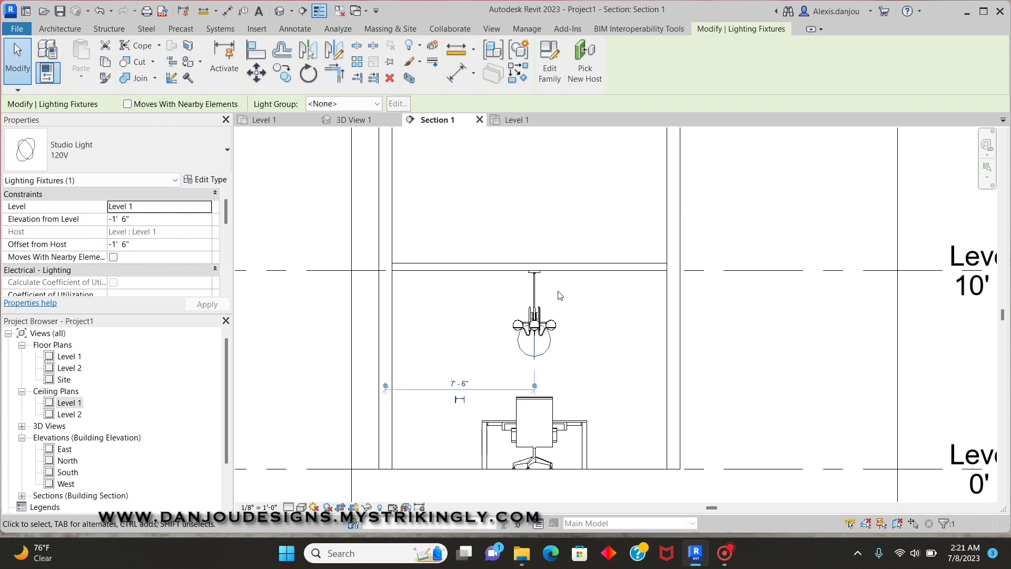
- Delete the separately placed Studio Light below the chandelier in Section 1
{"action": "left_click", "coordinate": [772, 191]}
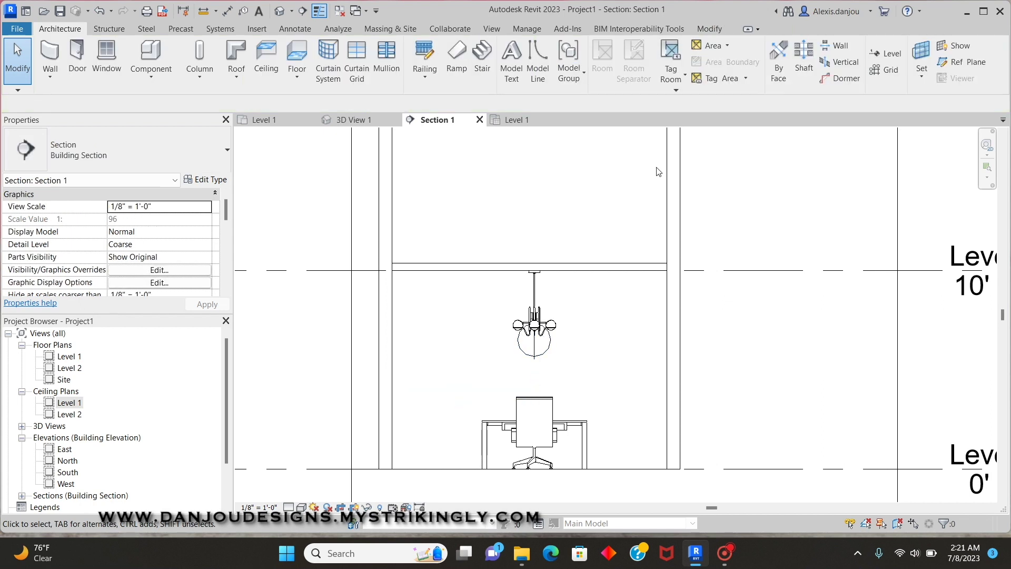
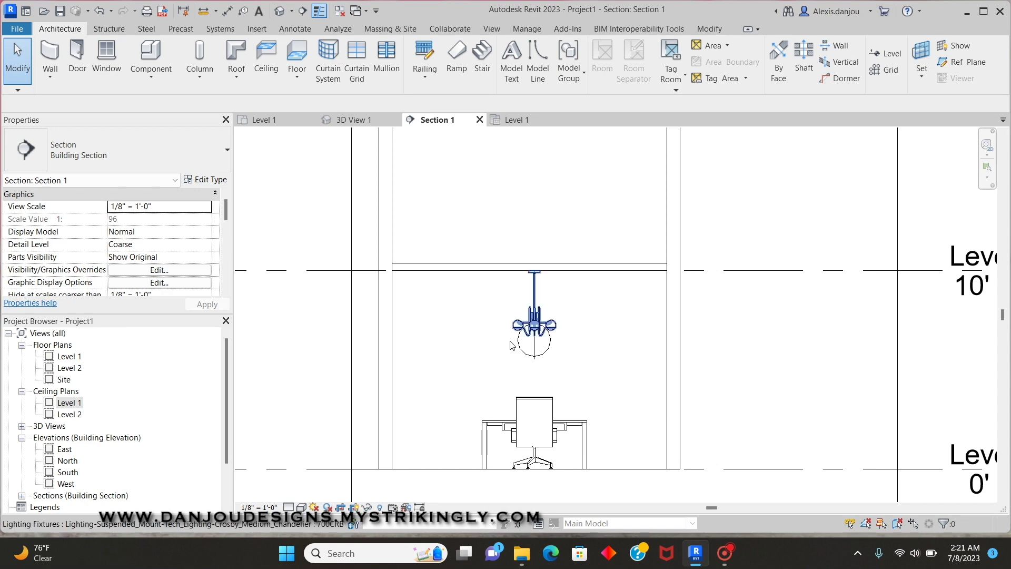
{"action": "left_click", "coordinate": [516, 346]}
{"action": "left_click", "coordinate": [516, 348]}
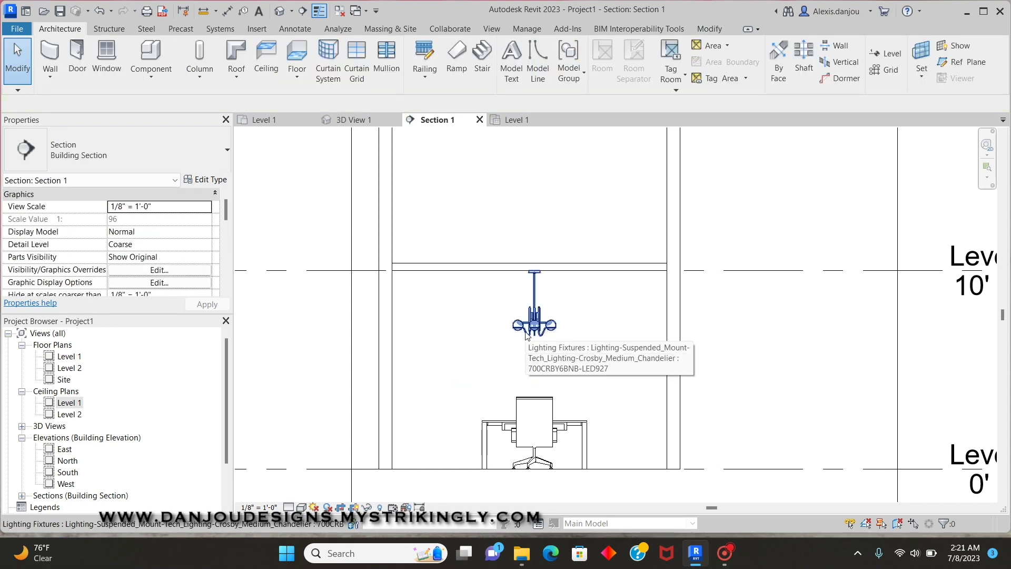
- Open the chandelier's family for editing and show its Ref. Level floor plan
{"action": "left_click", "coordinate": [527, 335]}
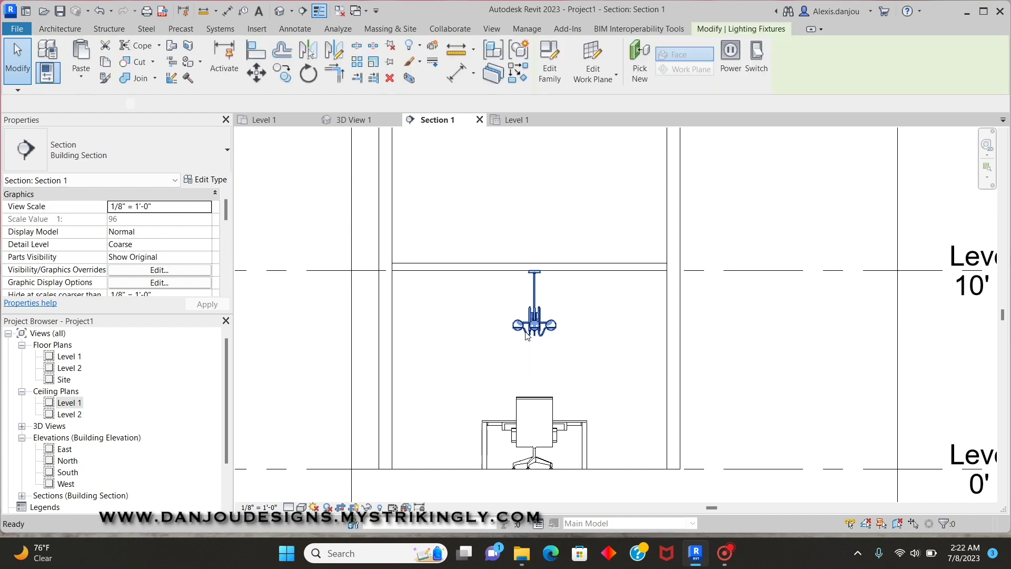
{"action": "double_click", "coordinate": [526, 336]}
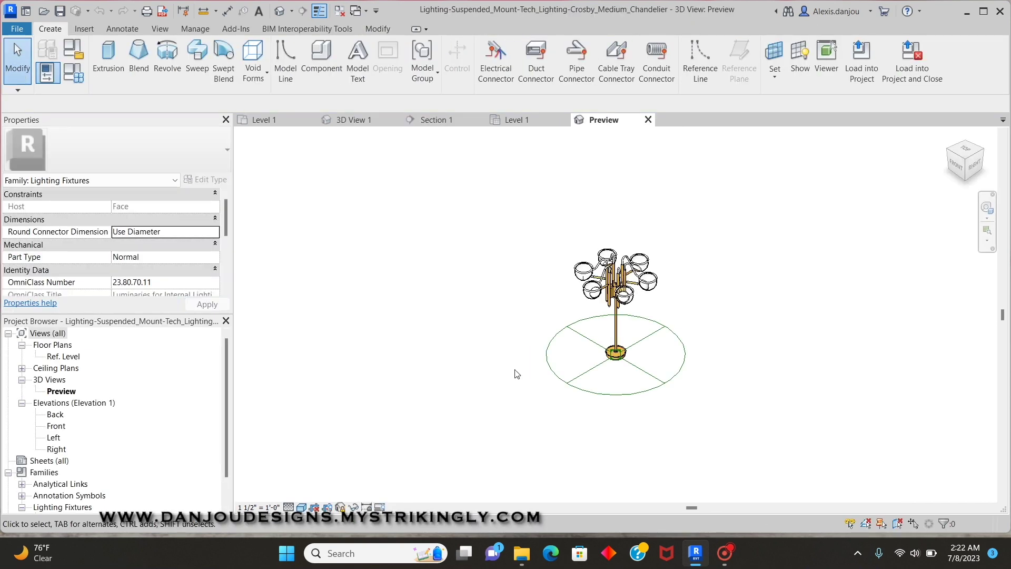
{"action": "double_click", "coordinate": [64, 357]}
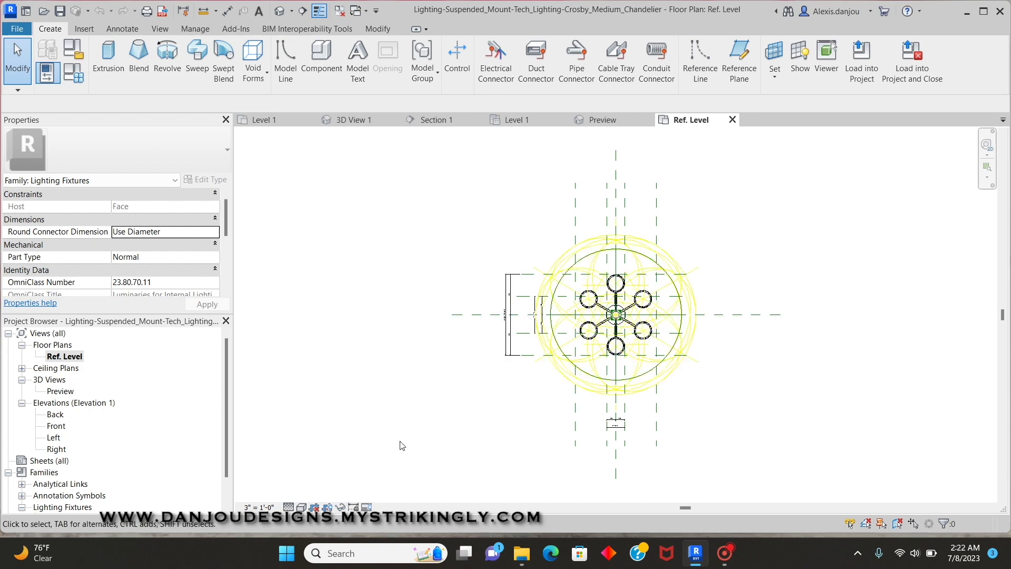
{"action": "scroll", "coordinate": [413, 314], "scroll_direction": "down", "scroll_amount": 2}
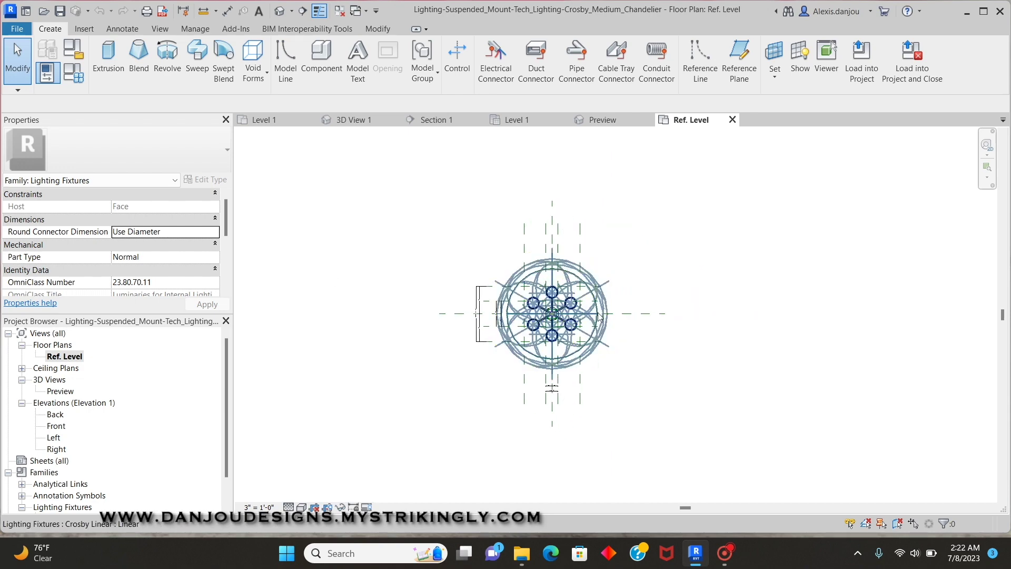
- Examine the nested Crosby Linear lighting fixture in the Ref. Level plan, and open the family's Front elevation
{"action": "left_click", "coordinate": [592, 354]}
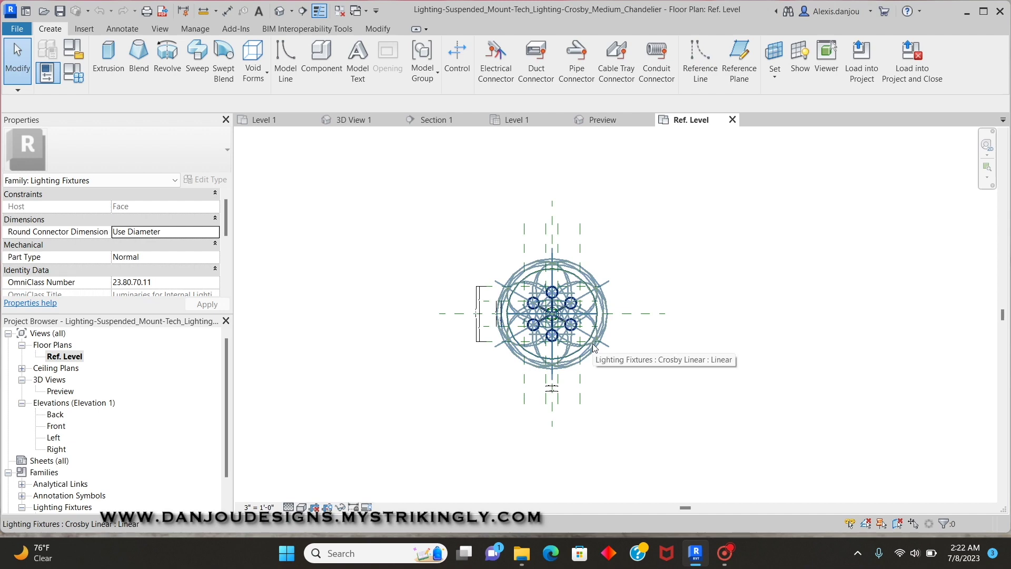
{"action": "scroll", "coordinate": [594, 347], "scroll_direction": "up", "scroll_amount": 5}
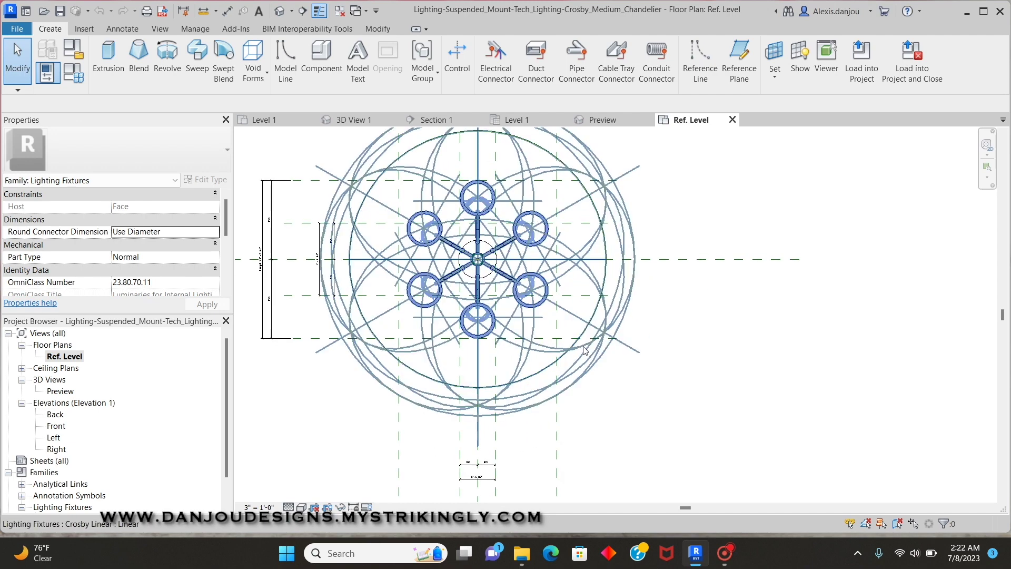
{"action": "left_click", "coordinate": [584, 351]}
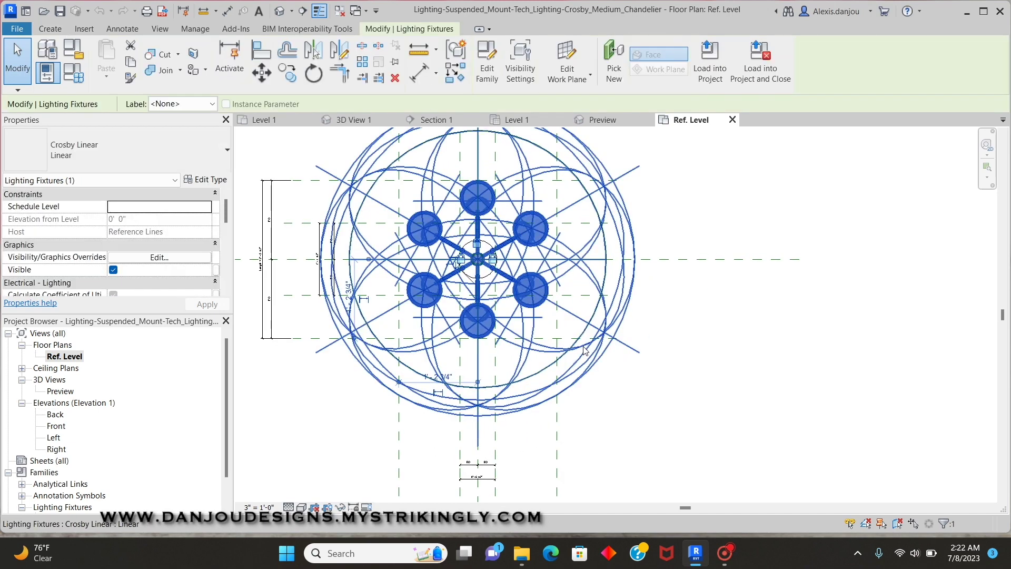
{"action": "left_click", "coordinate": [702, 371]}
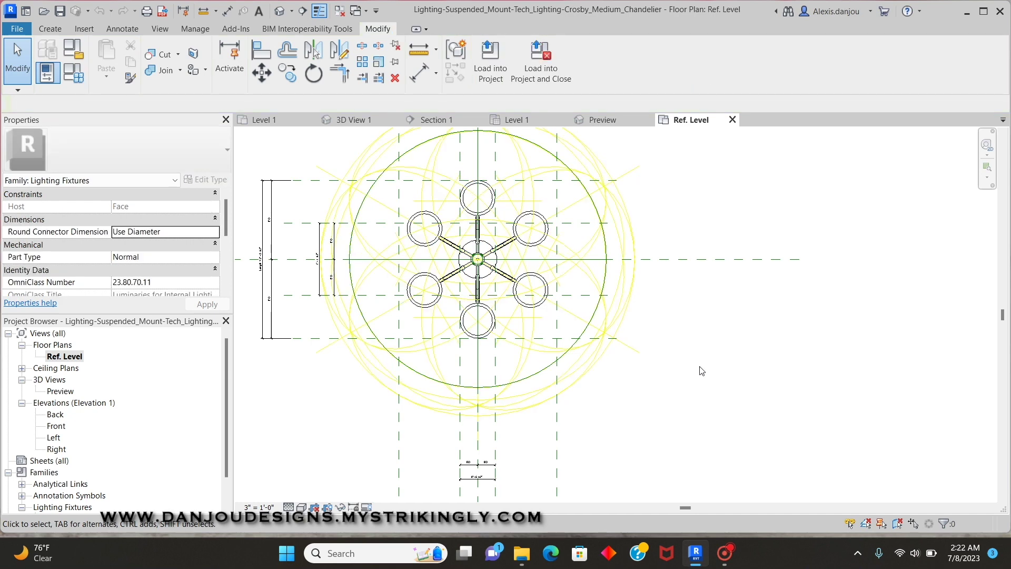
{"action": "left_click", "coordinate": [560, 360]}
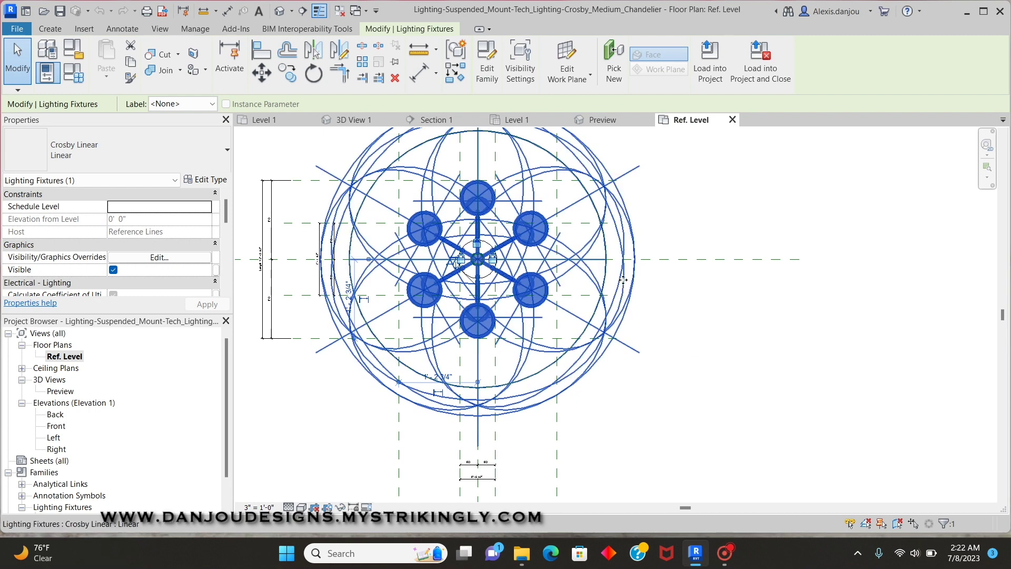
{"action": "left_click", "coordinate": [659, 408]}
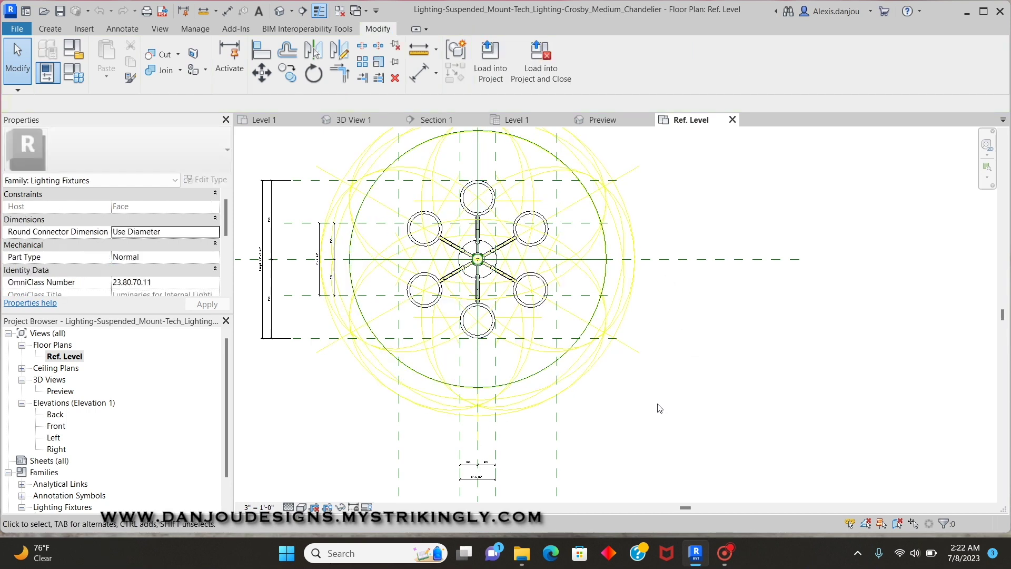
{"action": "left_click", "coordinate": [578, 363]}
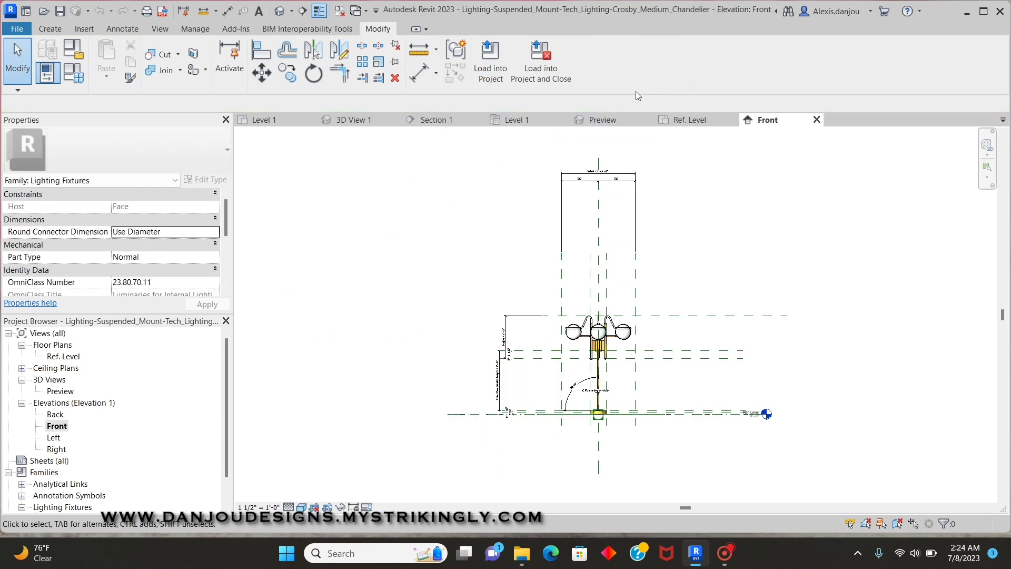
- Load the Studio Light family from the Autodesk Lighting library into the chandelier family
{"action": "left_click", "coordinate": [86, 29]}
{"action": "left_click", "coordinate": [601, 59]}
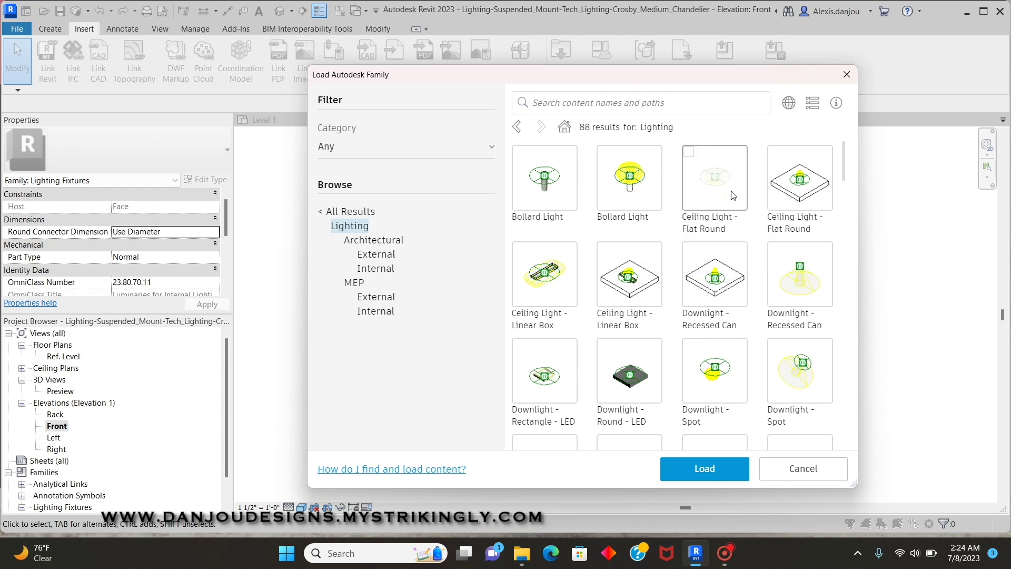
{"action": "left_click_drag", "start_coordinate": [843, 194], "coordinate": [828, 403]}
{"action": "scroll", "coordinate": [799, 390], "scroll_direction": "up", "scroll_amount": 3}
{"action": "left_click", "coordinate": [799, 389]}
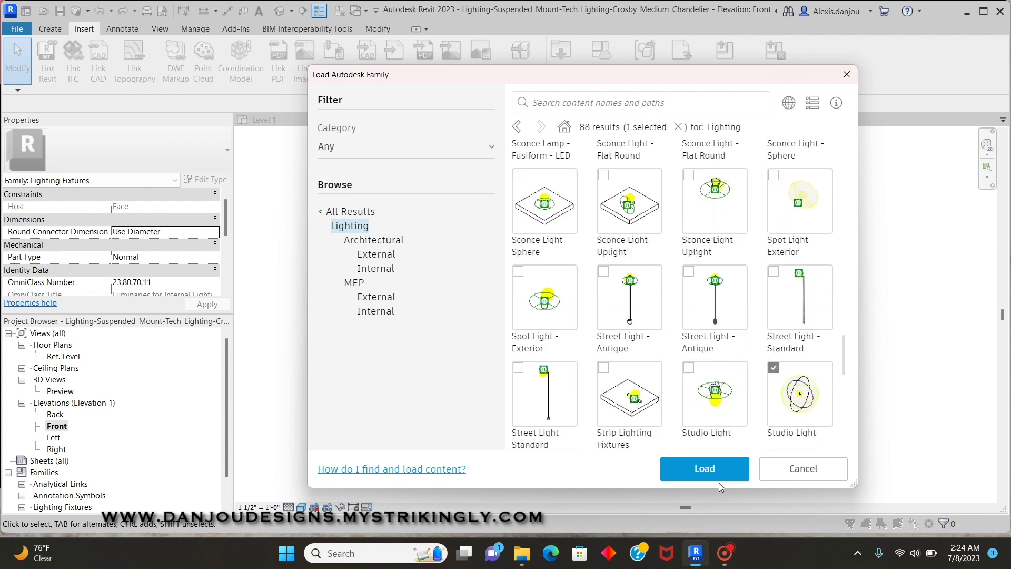
{"action": "left_click", "coordinate": [720, 466]}
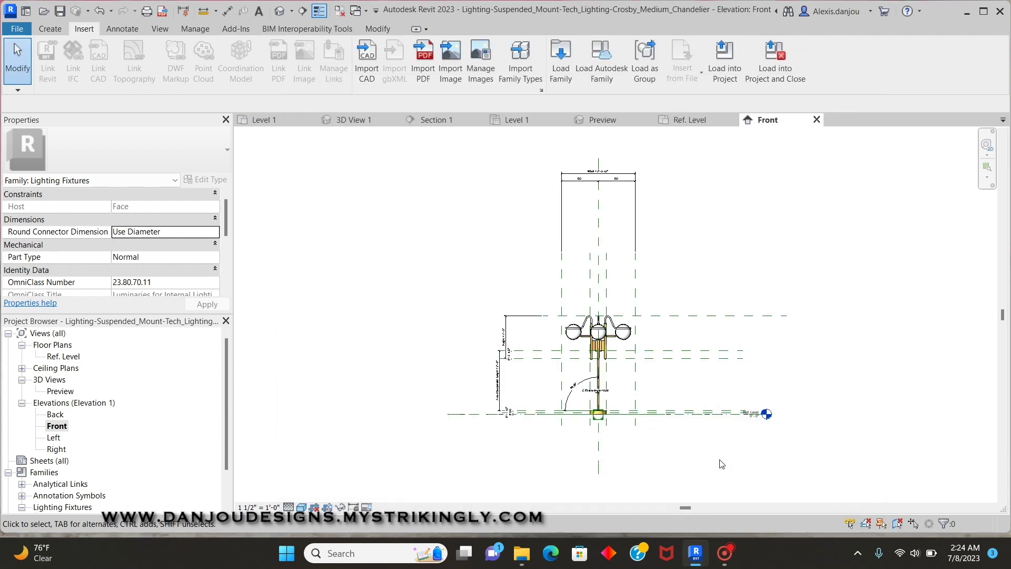
- Place a Studio Light 120V component at the centre of the chandelier in the Ref. Level plan
{"action": "key", "text": "m"}
{"action": "key", "text": "Escape"}
{"action": "key", "text": "c"}
{"action": "key", "text": "m"}
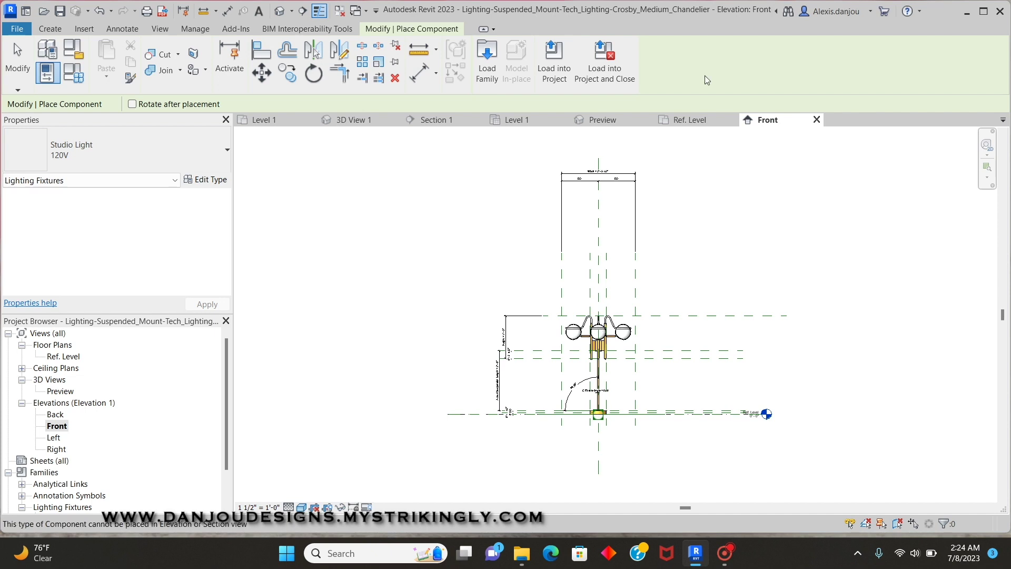
{"action": "left_click", "coordinate": [688, 120]}
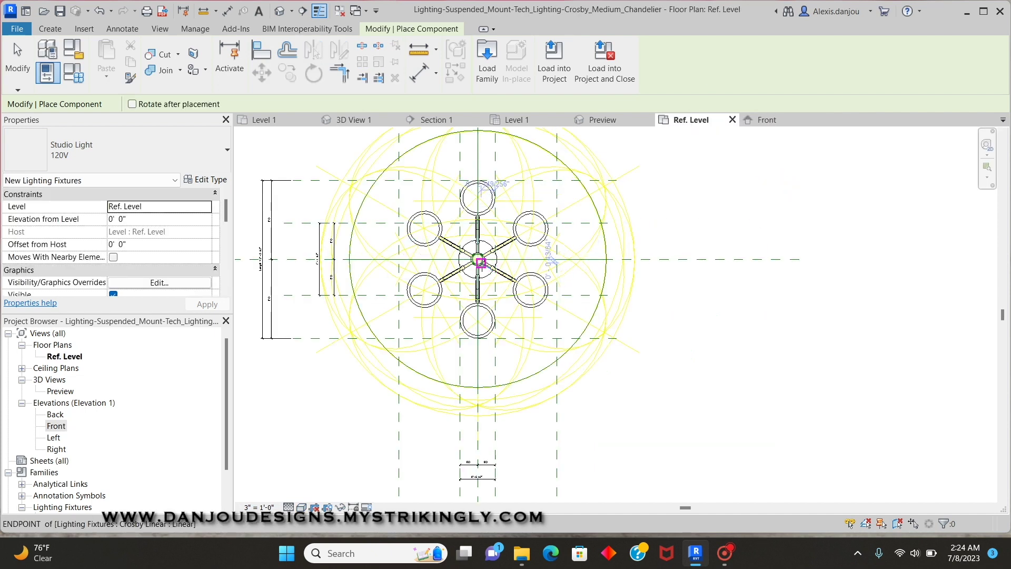
{"action": "left_click", "coordinate": [478, 258]}
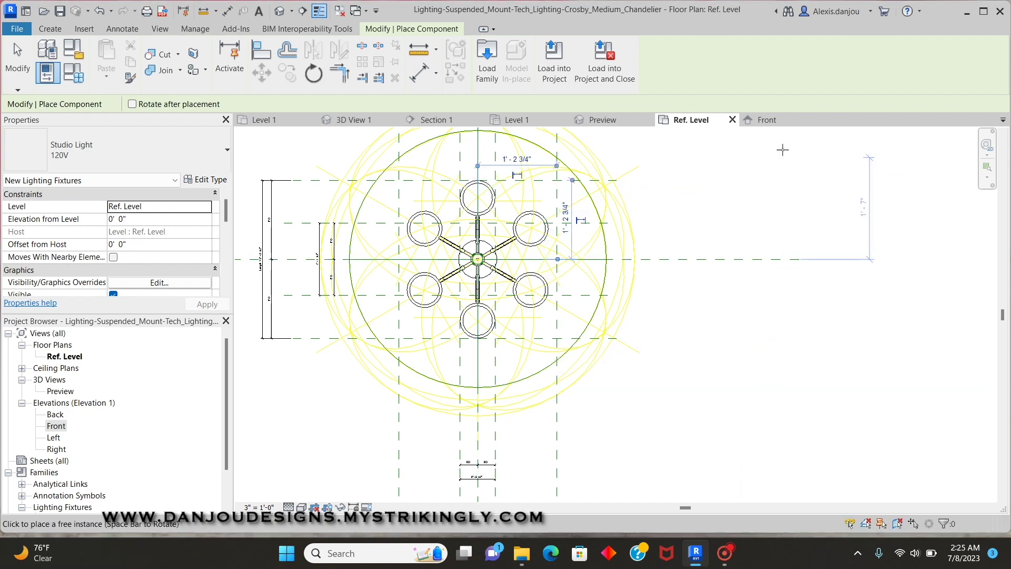
- In the Front elevation, nudge the Studio Light down to the chandelier's lamps, at an elevation of about -4' 4" from Ref. Level
{"action": "left_click", "coordinate": [767, 120]}
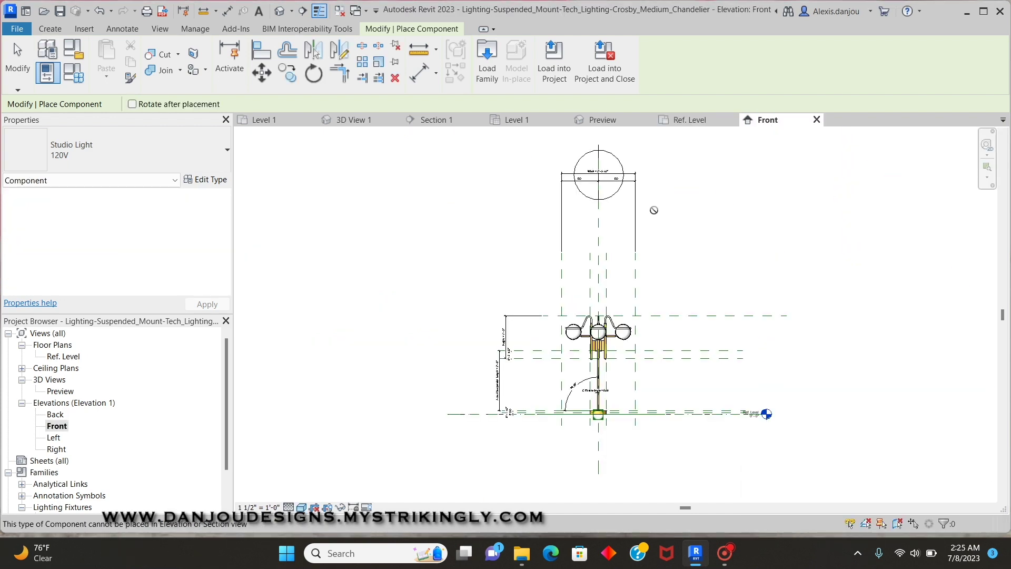
{"action": "key", "text": "Escape"}
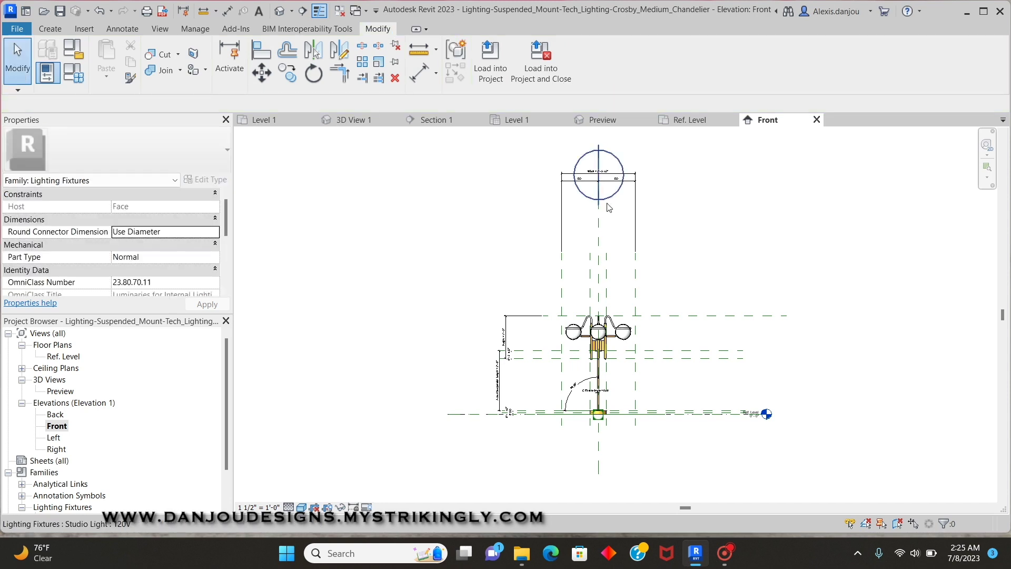
{"action": "left_click", "coordinate": [609, 202]}
{"action": "key", "text": "Down"}
{"action": "key", "text": "Down"}
{"action": "key", "text": "Down"}
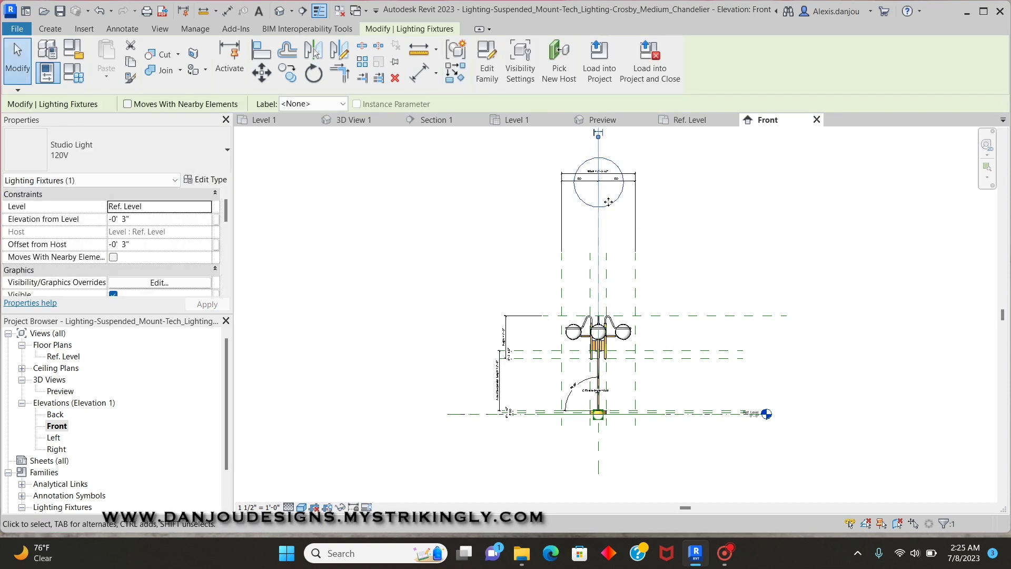
{"action": "key", "text": "Down"}
{"action": "key", "text": "Down"}
{"action": "key", "text": "Down"}
{"action": "key", "text": "Down"}
{"action": "key", "text": "Down"}
{"action": "key", "text": "Down"}
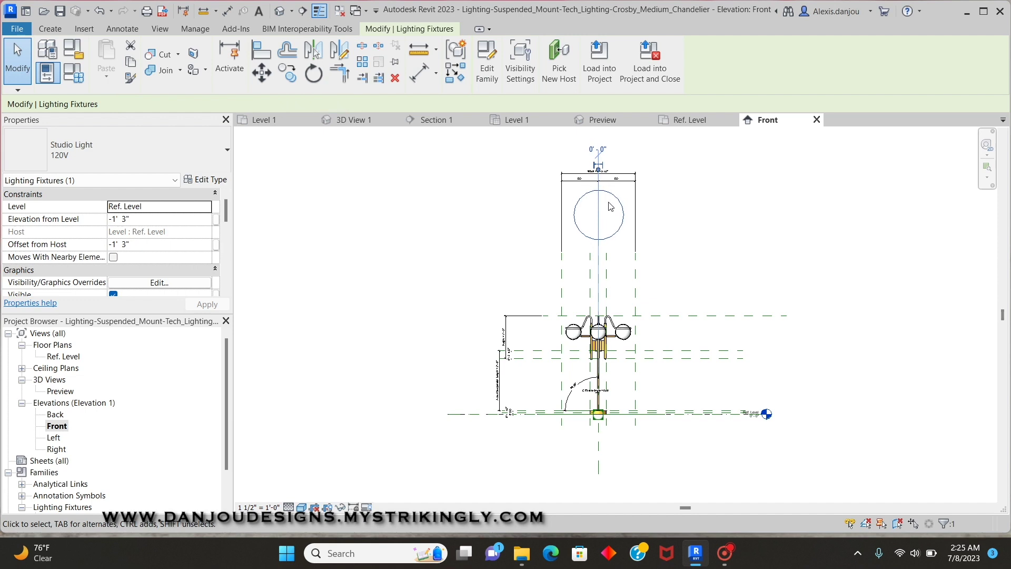
{"action": "key", "text": "Down"}
{"action": "key", "text": "Down"}
{"action": "key", "text": "Down"}
{"action": "key", "text": "Down"}
{"action": "key", "text": "Down"}
{"action": "key", "text": "Down"}
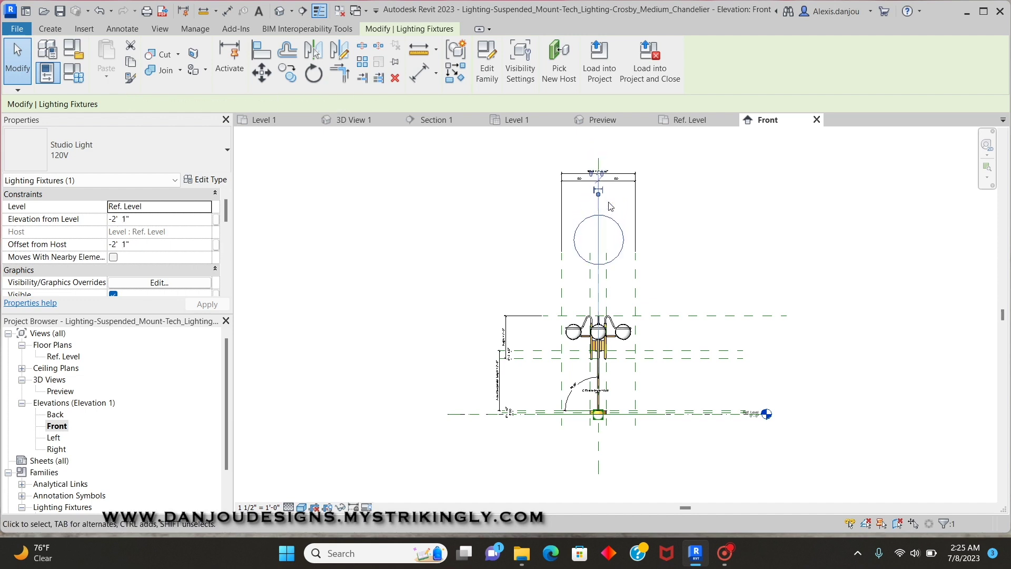
{"action": "key", "text": "Down"}
{"action": "key", "text": "Down"}
{"action": "key", "text": "Down"}
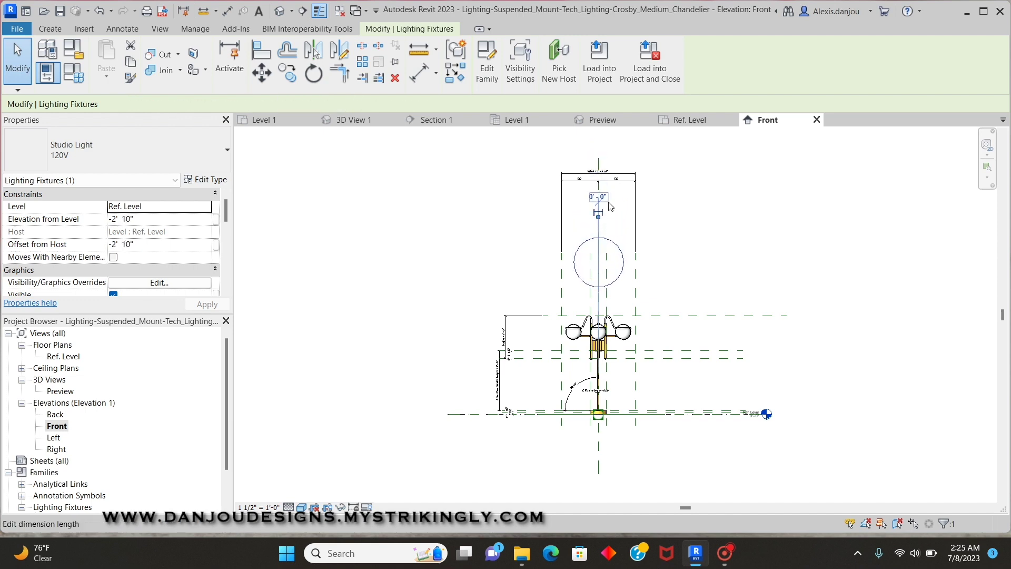
{"action": "key", "text": "Down"}
{"action": "key", "text": "Down"}
{"action": "key", "text": "Down"}
{"action": "key", "text": "Down"}
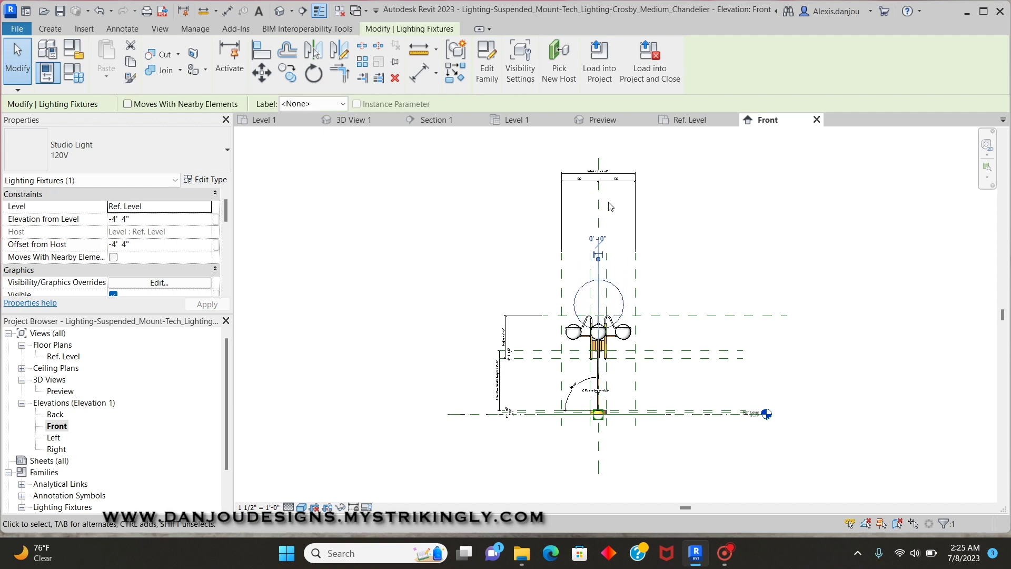
{"action": "left_click", "coordinate": [735, 203]}
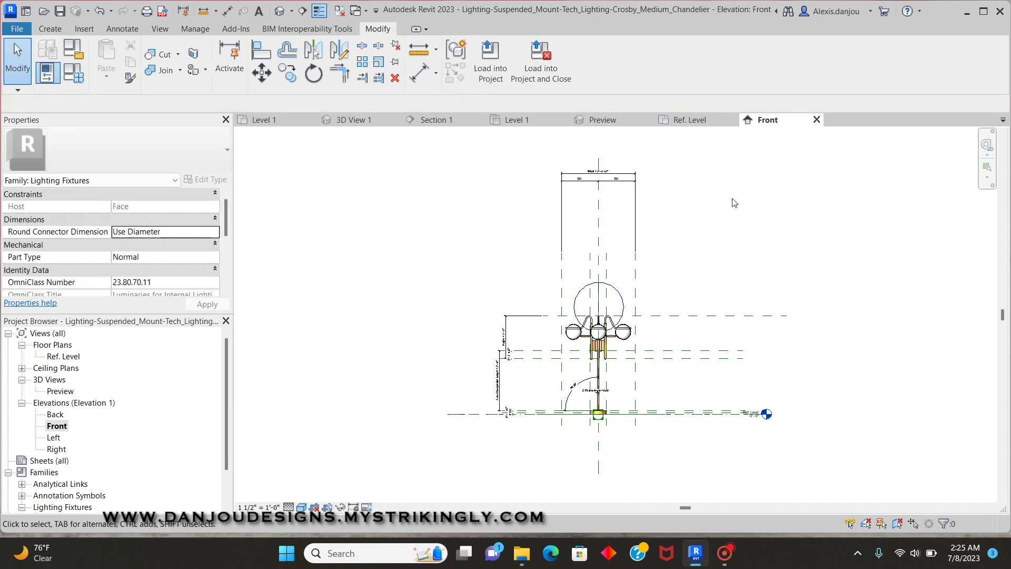
- Load the edited chandelier family into the project and close it, overwriting the existing version, and open 3D View 1
{"action": "left_click", "coordinate": [547, 74]}
{"action": "left_click", "coordinate": [537, 286]}
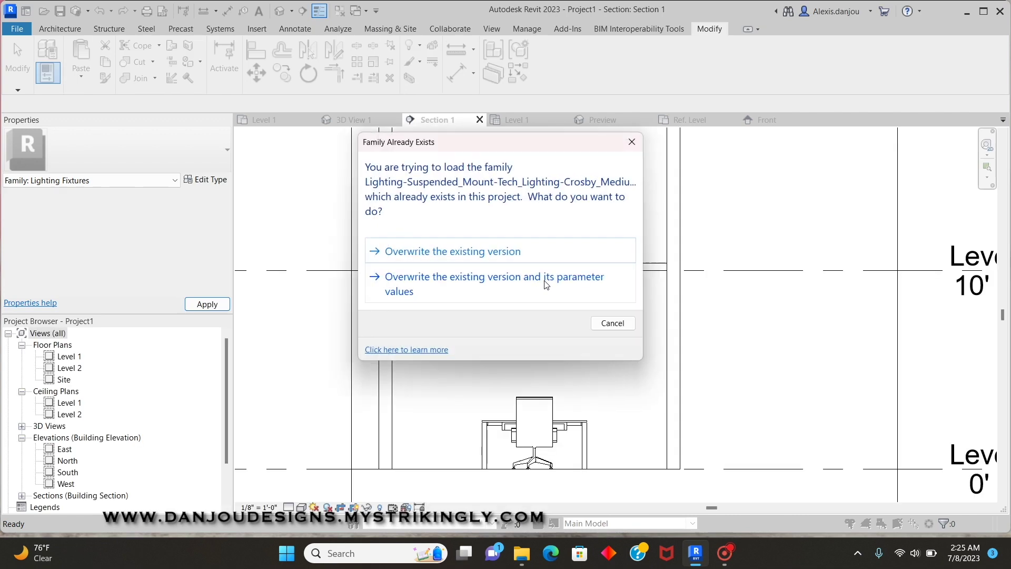
{"action": "left_click", "coordinate": [560, 253]}
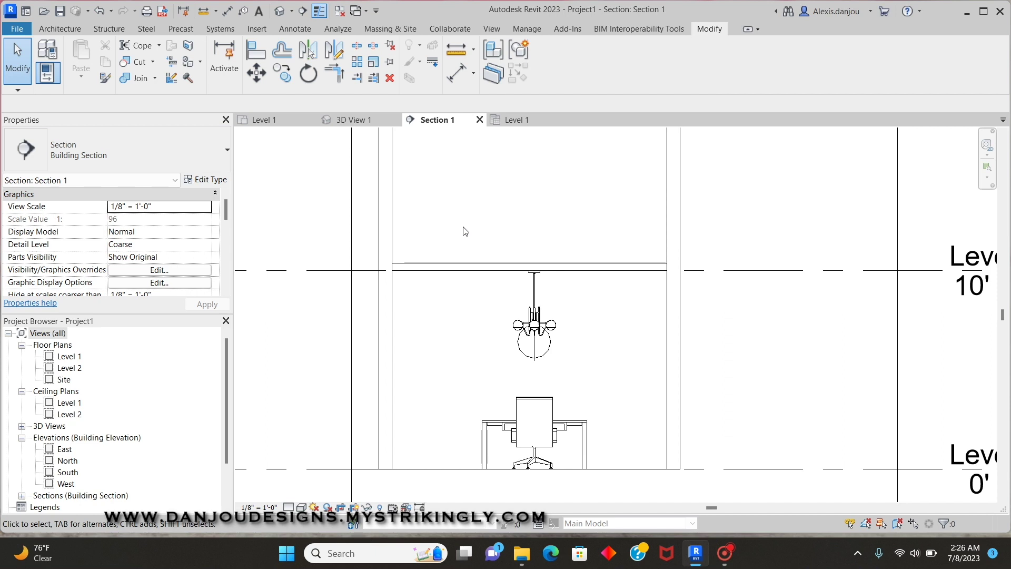
{"action": "left_click", "coordinate": [273, 122]}
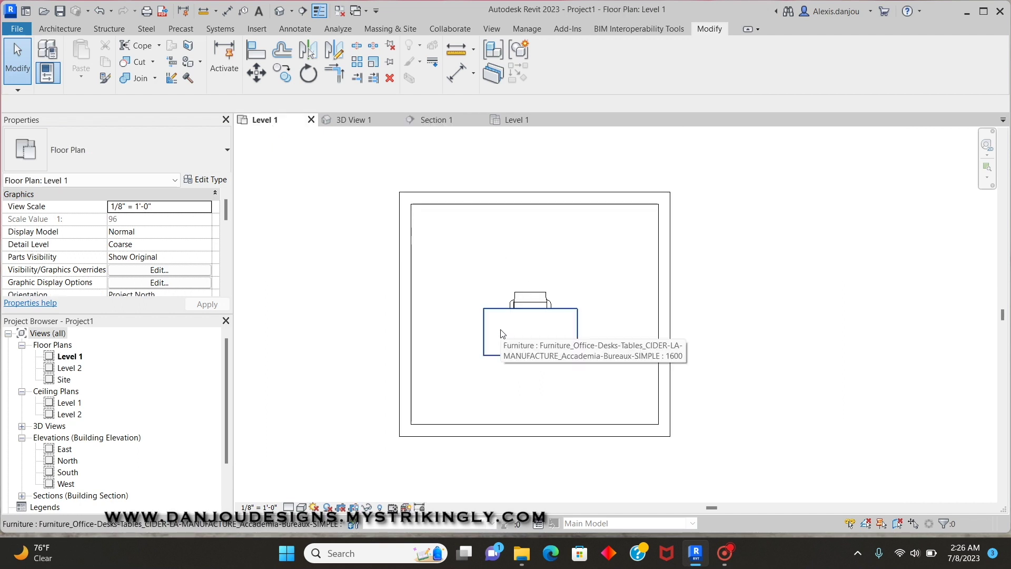
{"action": "left_click", "coordinate": [374, 120]}
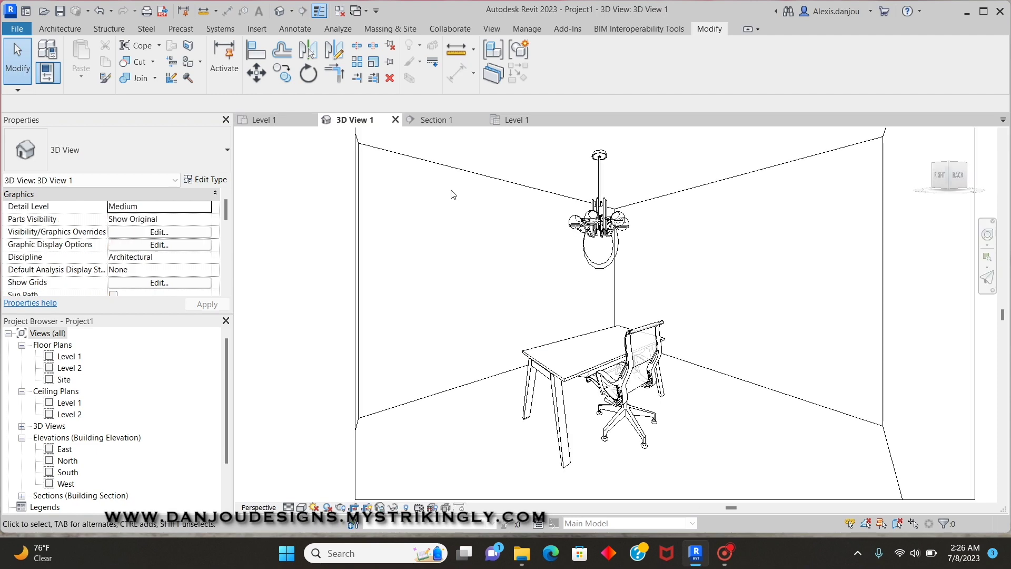